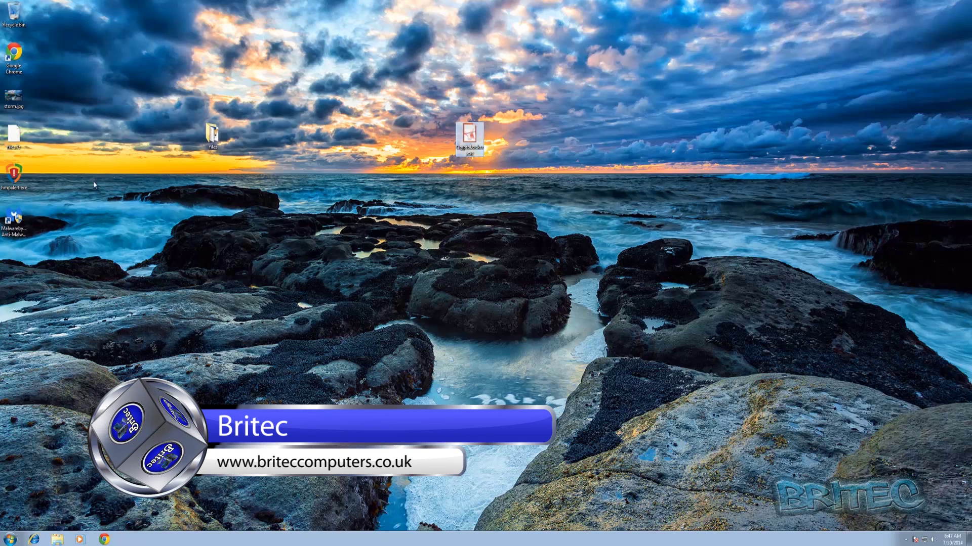
Step: Launch HitmanPro.Alert, check its CryptoGuard protection settings, then close it
{"action": "double_click", "coordinate": [13, 173]}
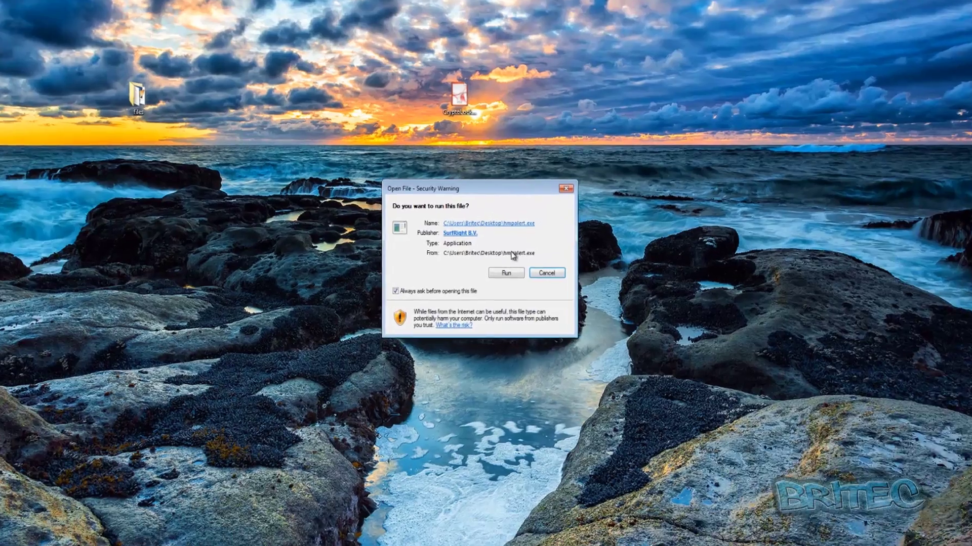
{"action": "left_click", "coordinate": [506, 276]}
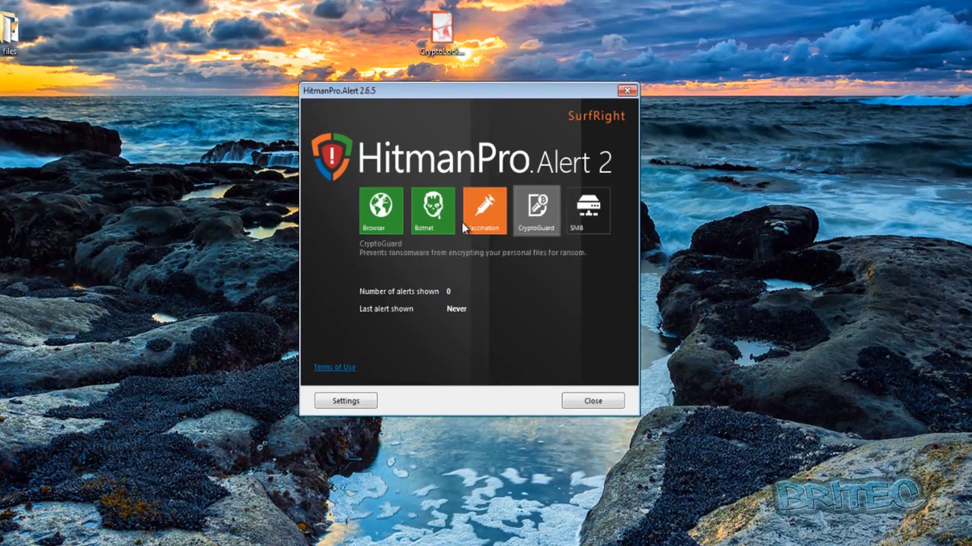
{"action": "left_click", "coordinate": [387, 221]}
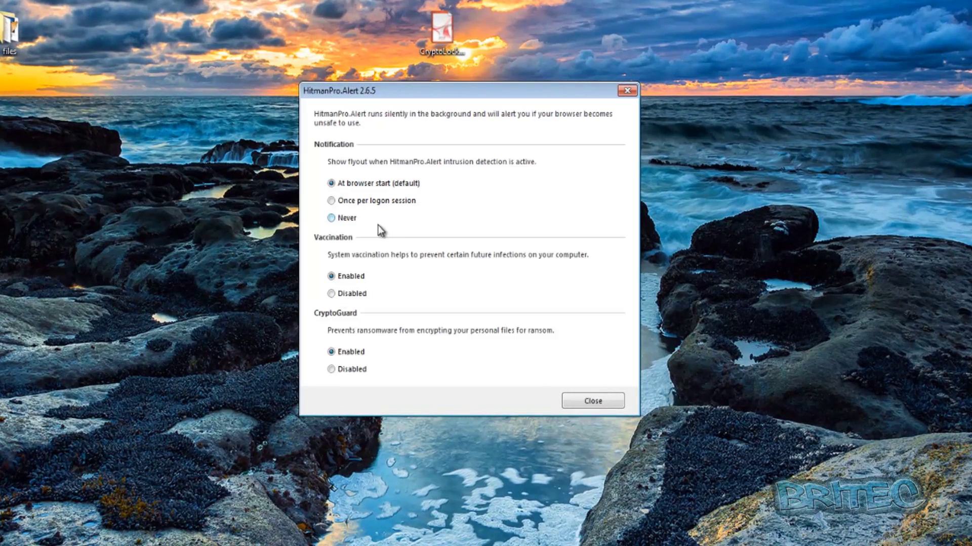
{"action": "left_click", "coordinate": [578, 397]}
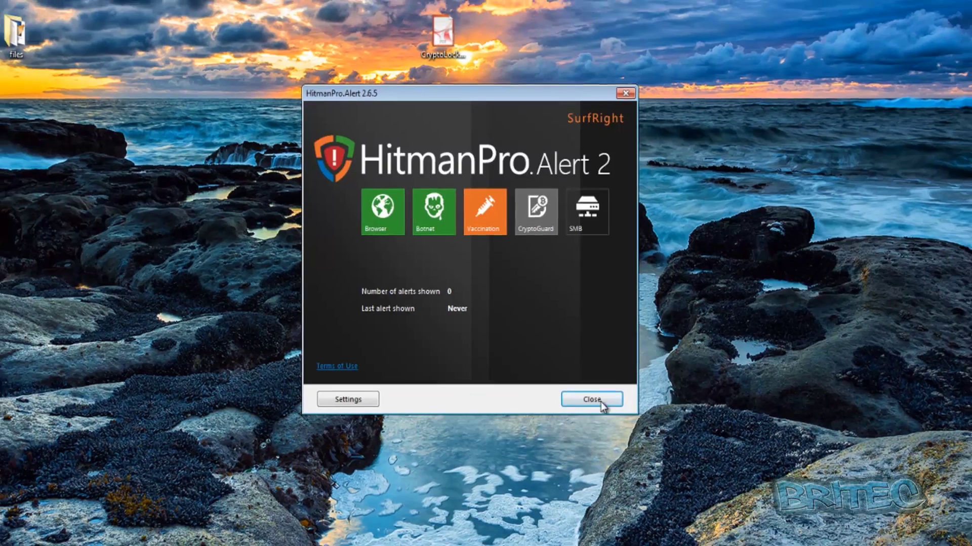
{"action": "left_click", "coordinate": [600, 402]}
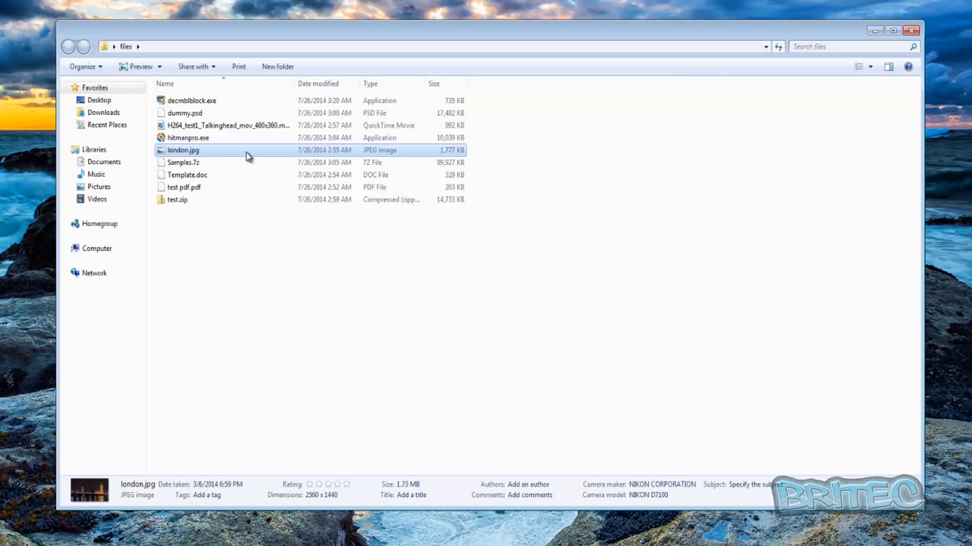
Step: Close the files folder and view the Sample Pictures folder in the Pictures library before closing it
{"action": "mouse_move", "coordinate": [244, 143]}
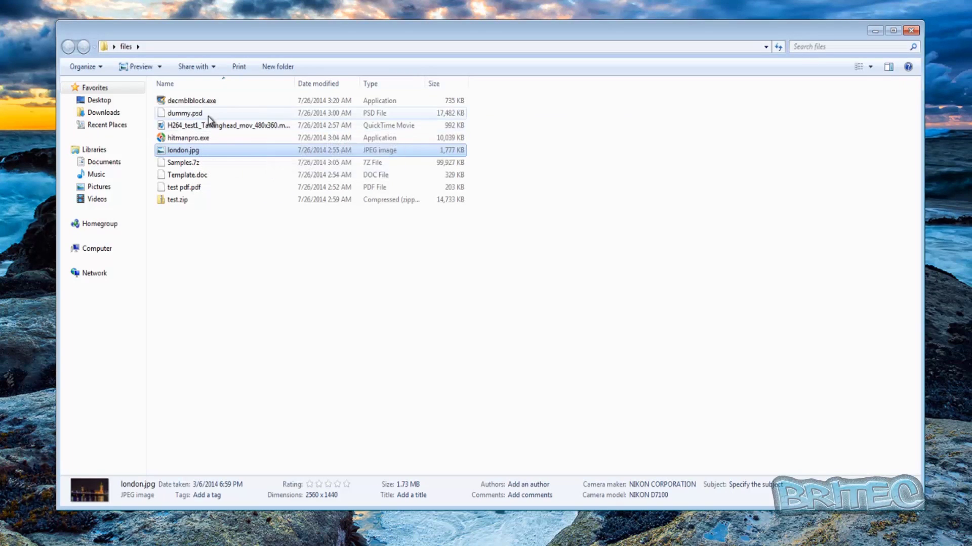
{"action": "mouse_move", "coordinate": [208, 116]}
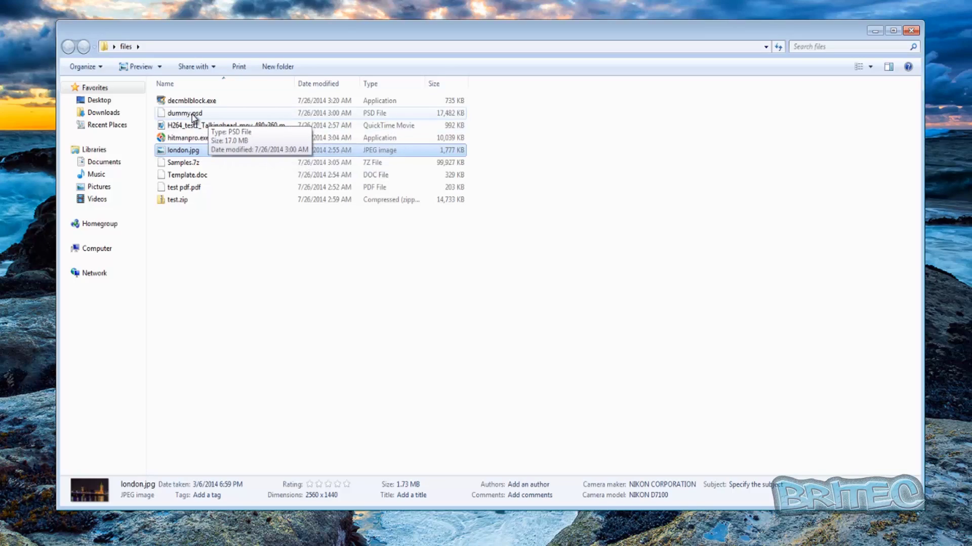
{"action": "left_click", "coordinate": [911, 31]}
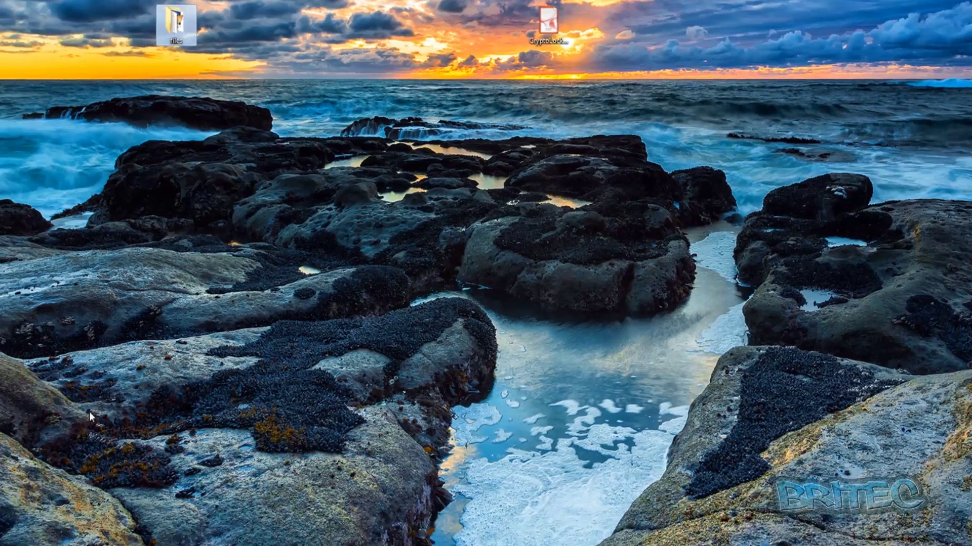
{"action": "key", "text": "super"}
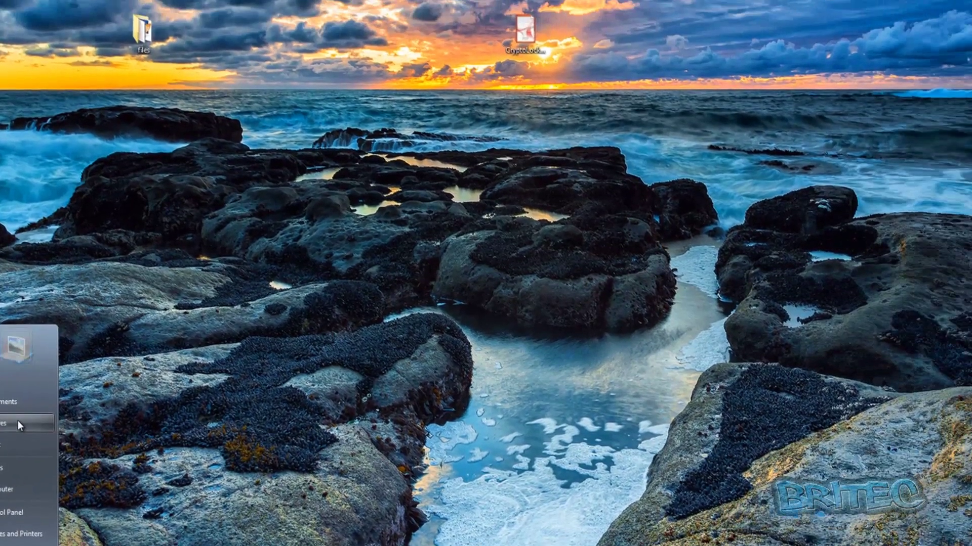
{"action": "left_click", "coordinate": [18, 423]}
{"action": "double_click", "coordinate": [181, 136]}
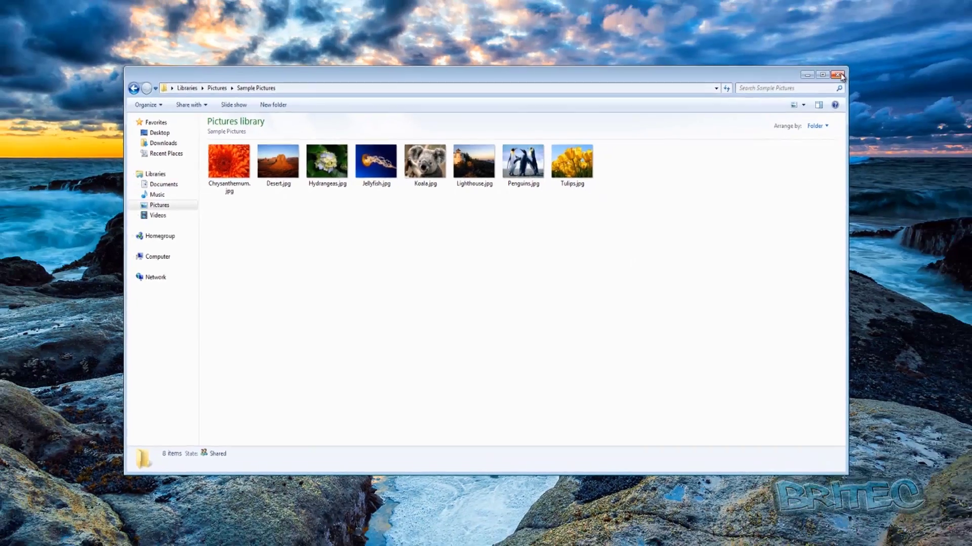
{"action": "left_click", "coordinate": [905, 36]}
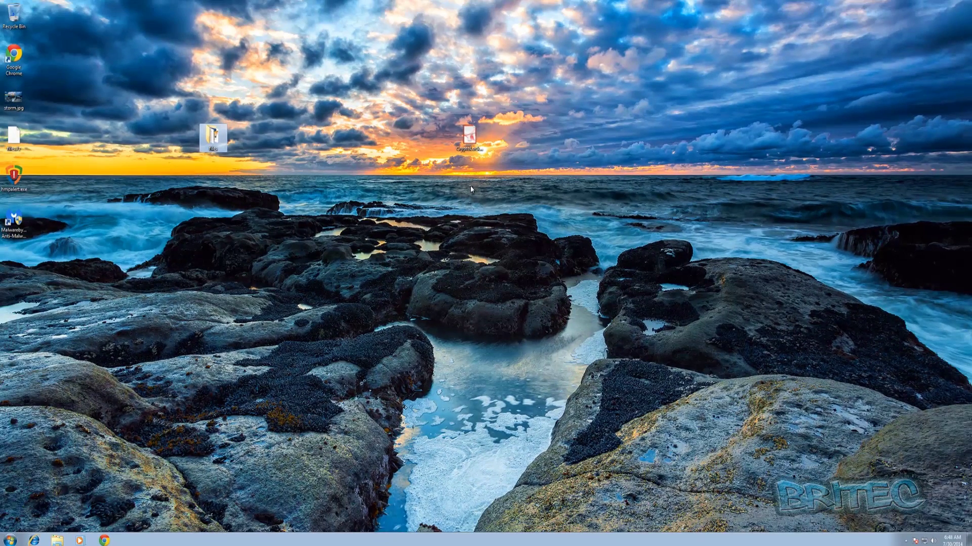
Step: Run CryptoLocker.exe from the desktop, minimize its ransom note, and get past HitmanPro's welcome page
{"action": "left_click", "coordinate": [470, 137]}
{"action": "double_click", "coordinate": [472, 135]}
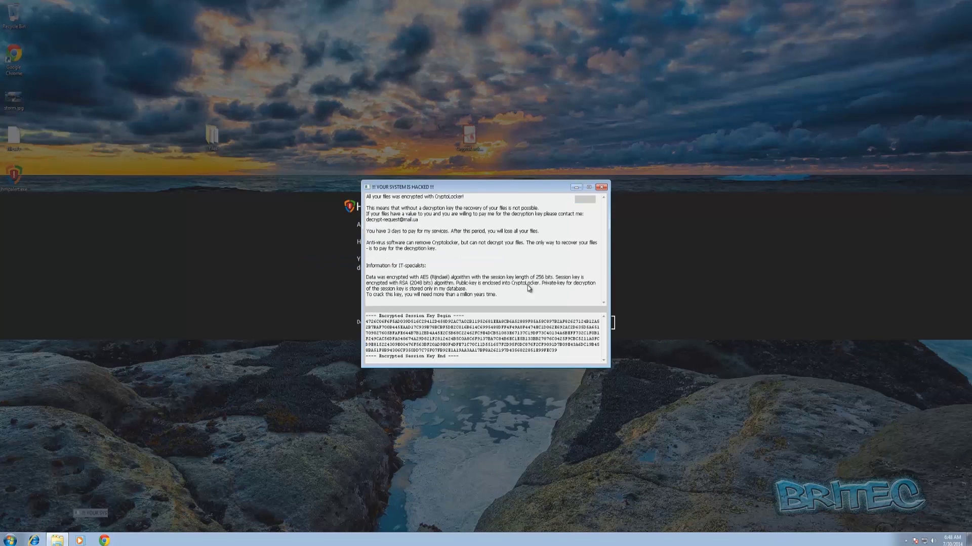
{"action": "left_click", "coordinate": [576, 188]}
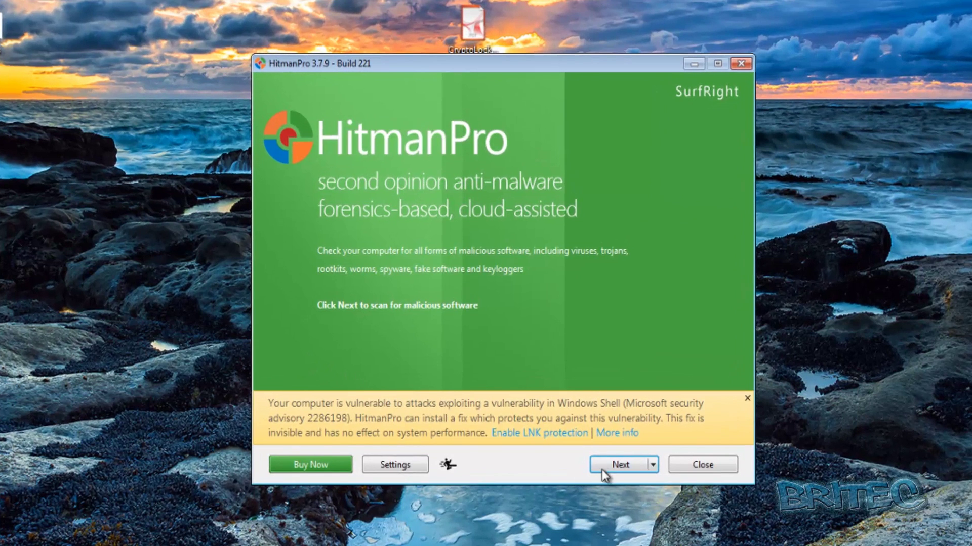
{"action": "left_click", "coordinate": [618, 464]}
Step: Accept HitmanPro's licence terms and start a one-time scan without installing the program
{"action": "left_click", "coordinate": [283, 417]}
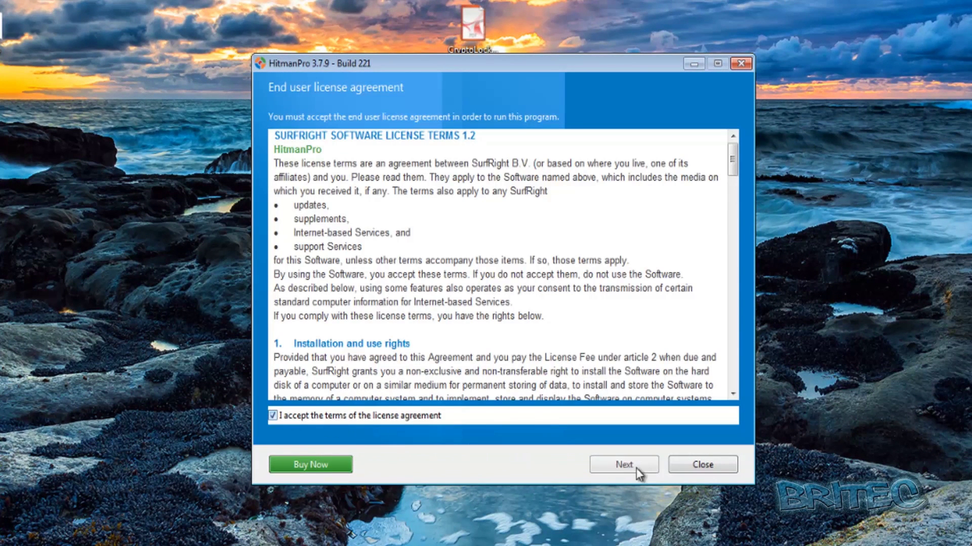
{"action": "left_click", "coordinate": [628, 472]}
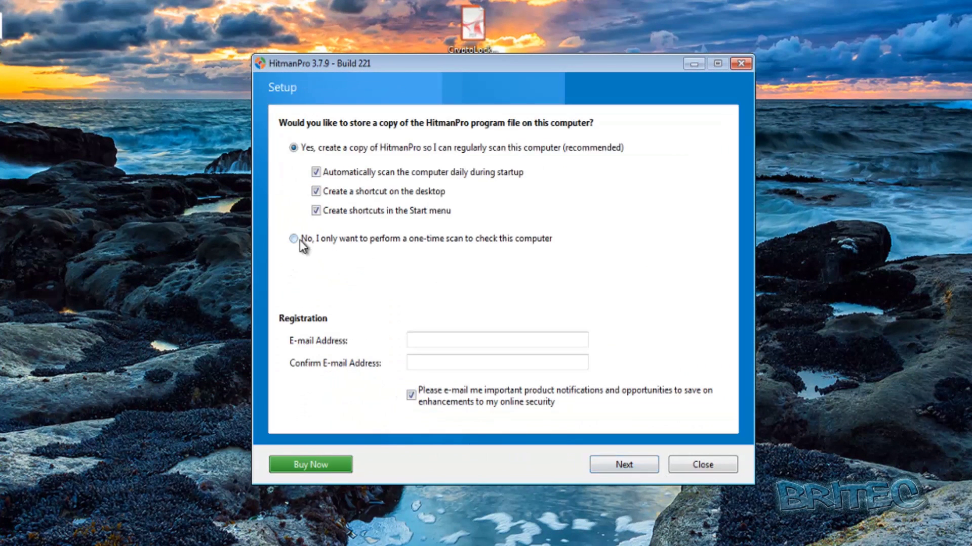
{"action": "left_click", "coordinate": [300, 242]}
{"action": "left_click", "coordinate": [627, 471]}
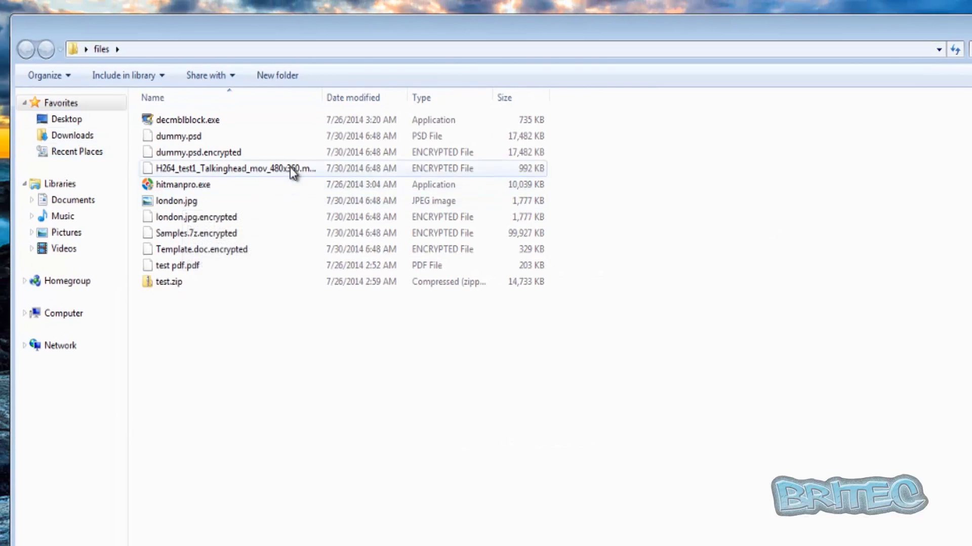
Step: Inspect Samples.7z.encrypted and Template.doc.encrypted, widen the Name column, then close the files window
{"action": "mouse_move", "coordinate": [228, 168]}
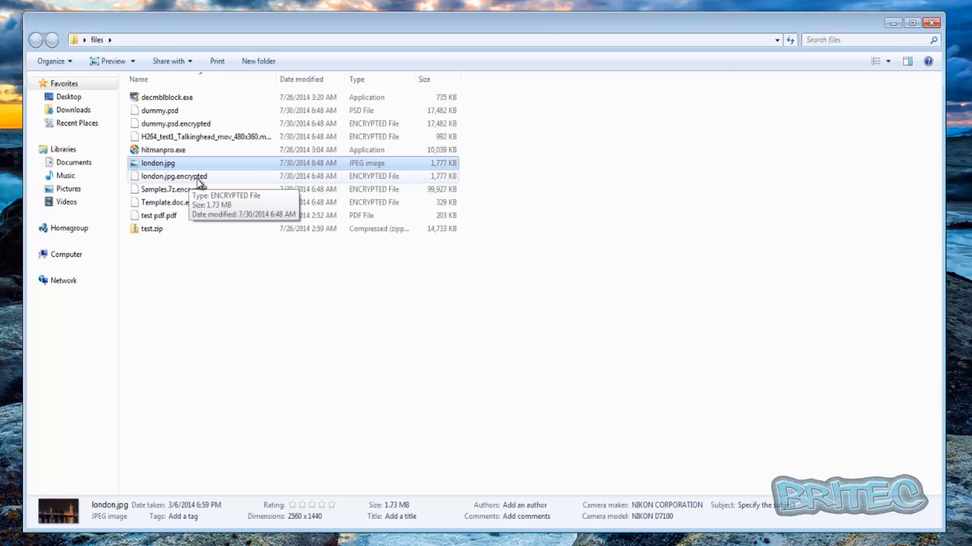
{"action": "left_click", "coordinate": [175, 190]}
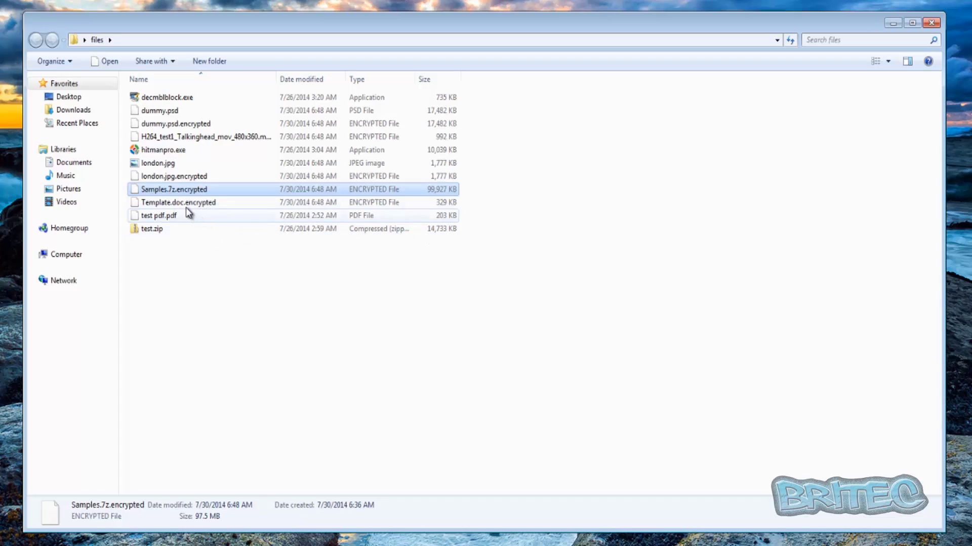
{"action": "left_click", "coordinate": [192, 207]}
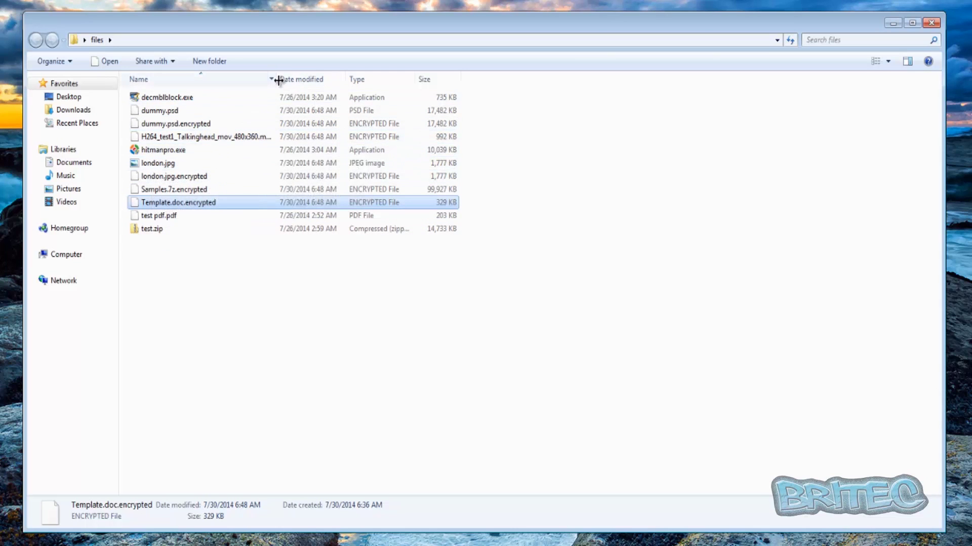
{"action": "left_click_drag", "start_coordinate": [279, 80], "coordinate": [336, 95]}
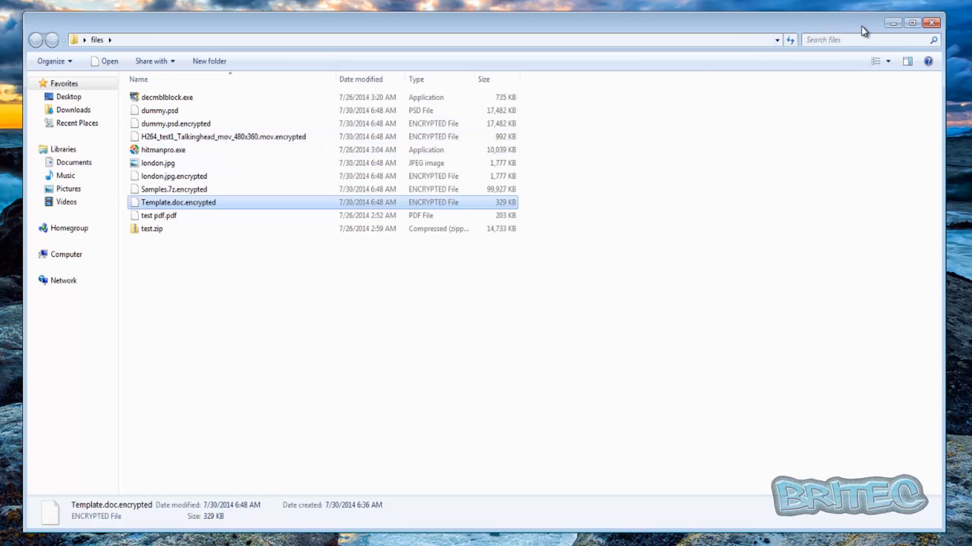
{"action": "left_click", "coordinate": [932, 23]}
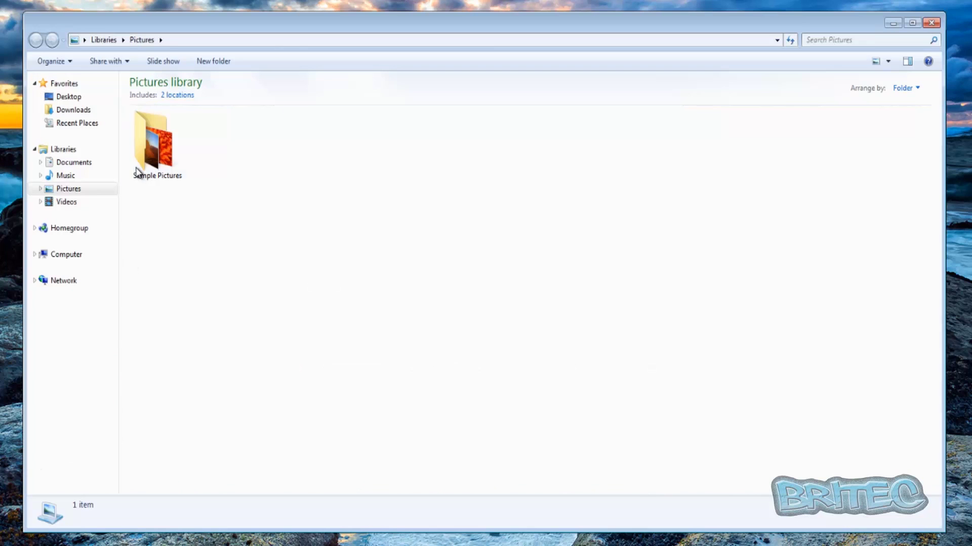
Step: Open the Sample Pictures folder to show its eight intact JPG images
{"action": "double_click", "coordinate": [137, 171]}
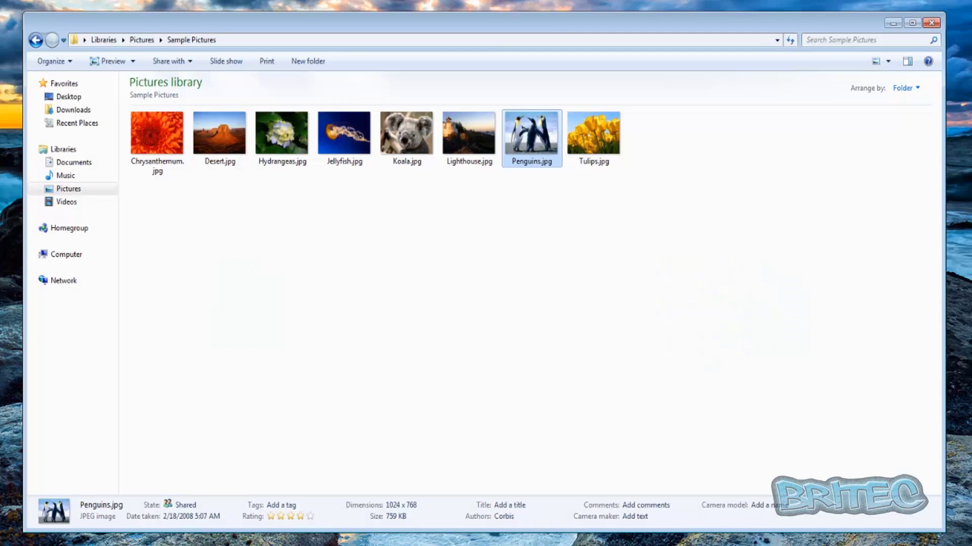
Step: Close the Sample Pictures window and continue HitmanPro past the finished scan toward threat removal
{"action": "left_click", "coordinate": [931, 23]}
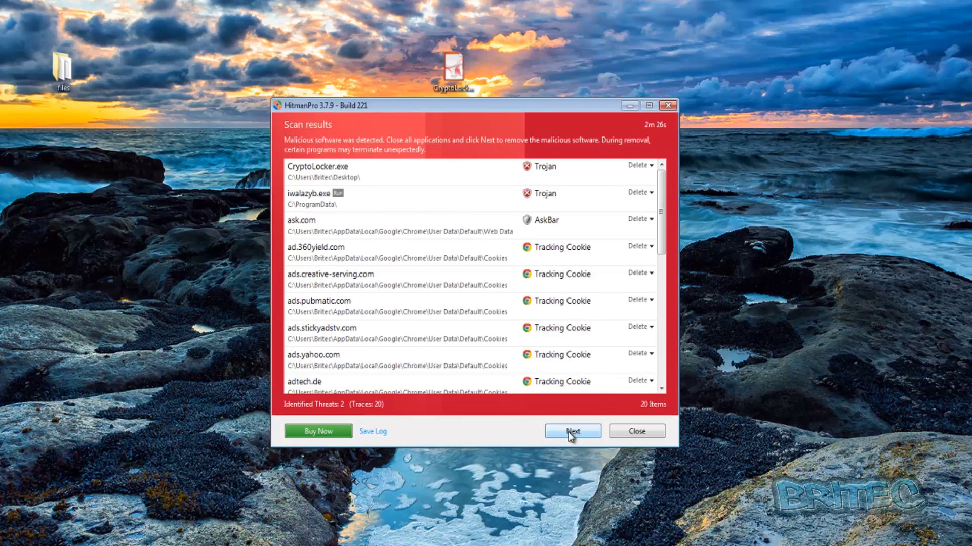
{"action": "left_click", "coordinate": [571, 433]}
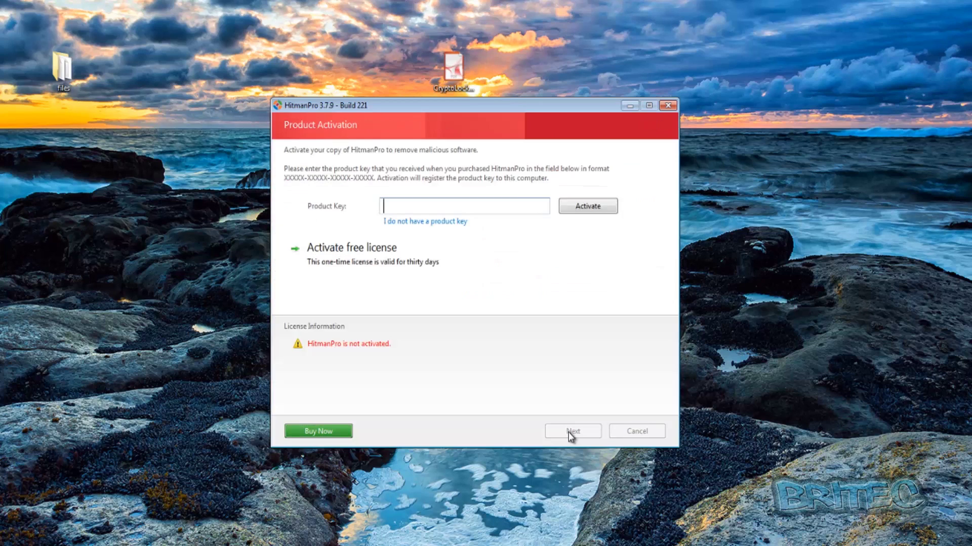
Step: Activate HitmanPro's free 30-day licence, remove all 22 detected items, and reboot the computer
{"action": "left_click", "coordinate": [332, 259]}
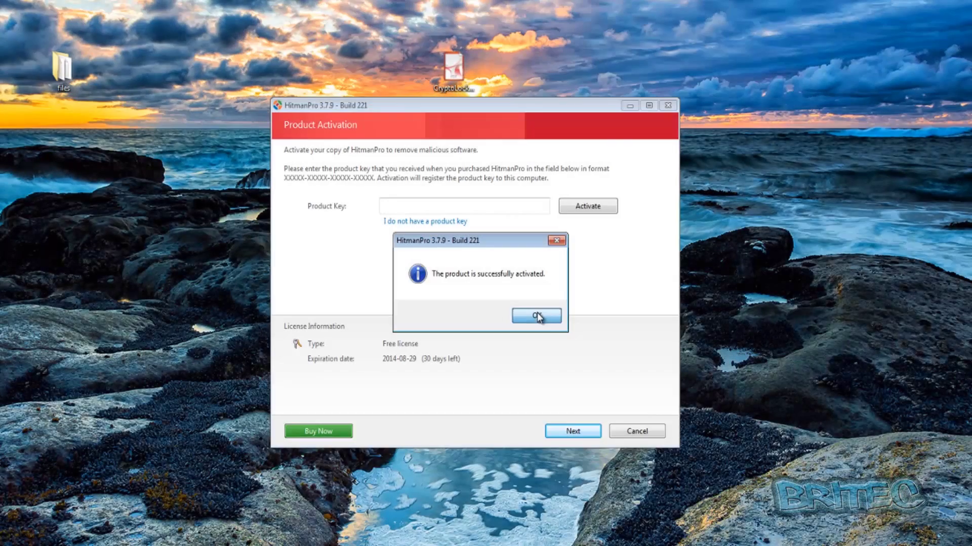
{"action": "left_click", "coordinate": [536, 314]}
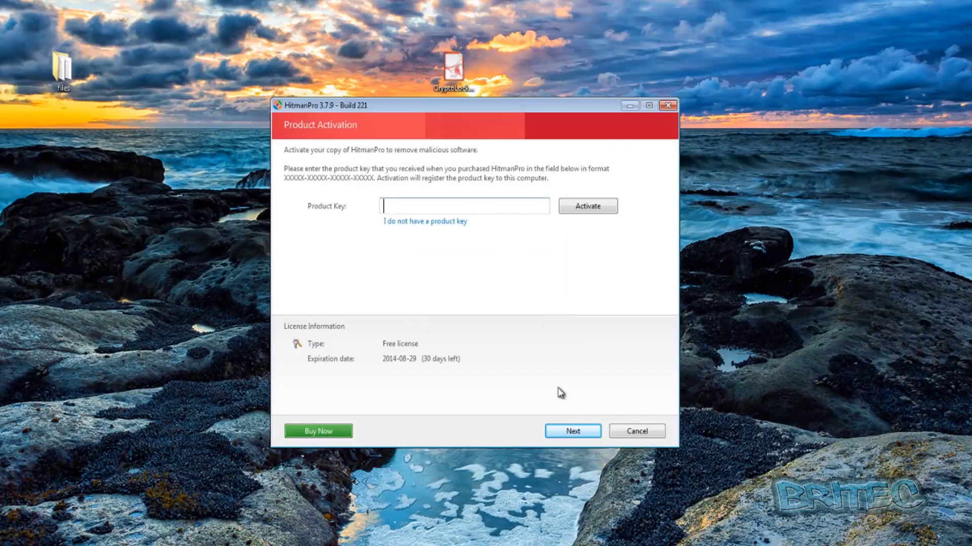
{"action": "left_click", "coordinate": [570, 438]}
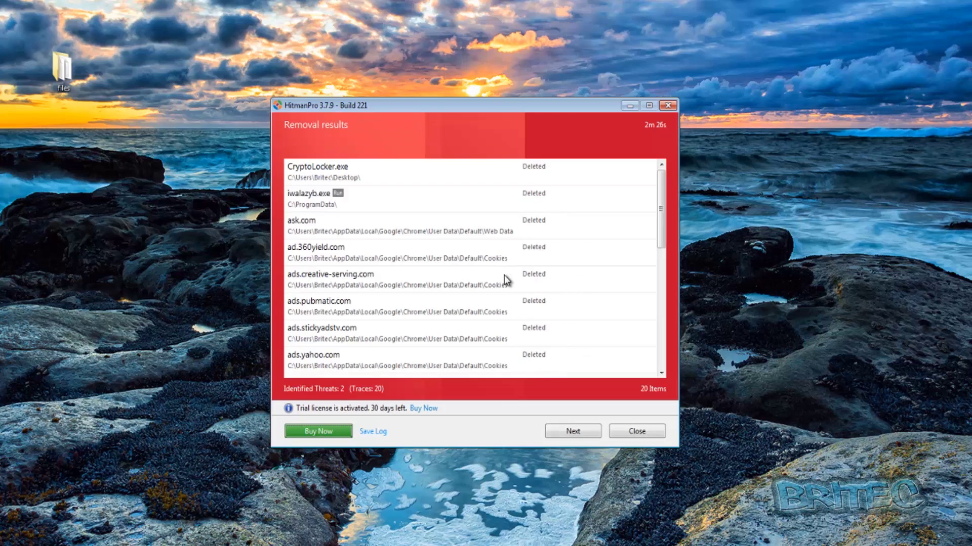
{"action": "left_click", "coordinate": [570, 433]}
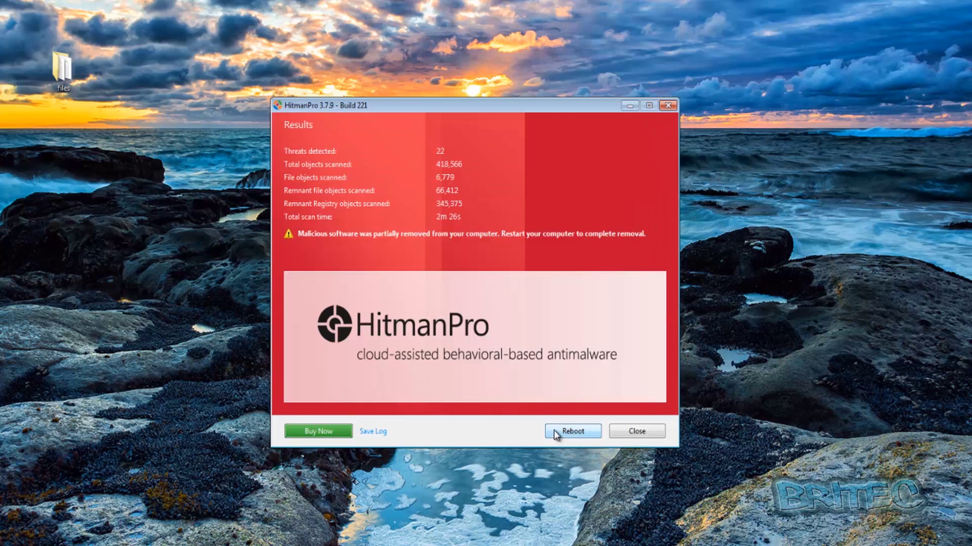
{"action": "left_click", "coordinate": [579, 433]}
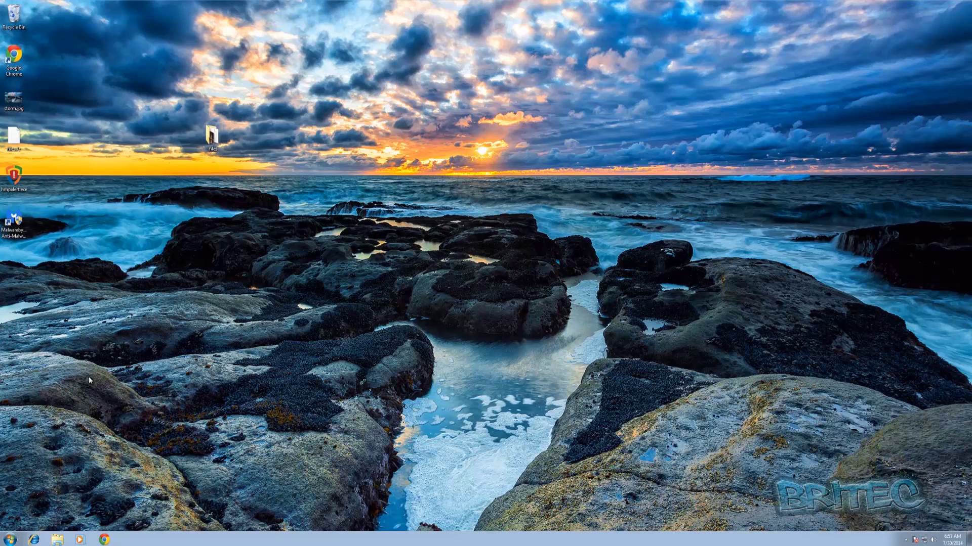
Step: Launch Malwarebytes Anti-Malware with administrator approval and start a threat scan
{"action": "double_click", "coordinate": [14, 222]}
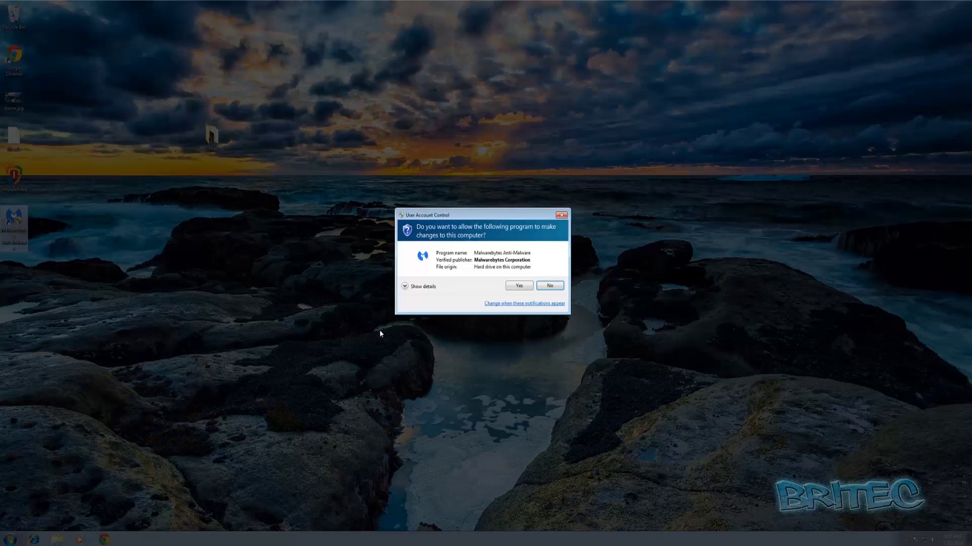
{"action": "left_click", "coordinate": [515, 284]}
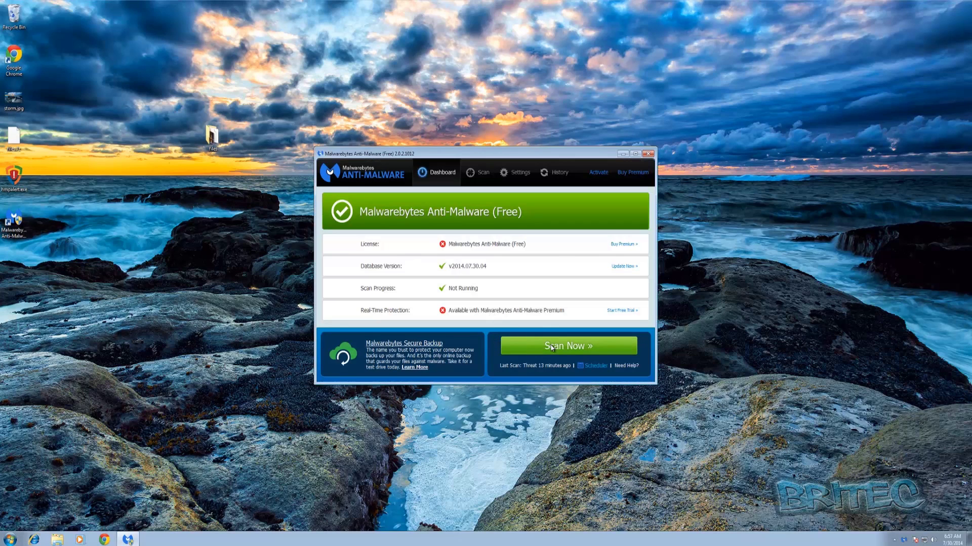
{"action": "left_click", "coordinate": [509, 343]}
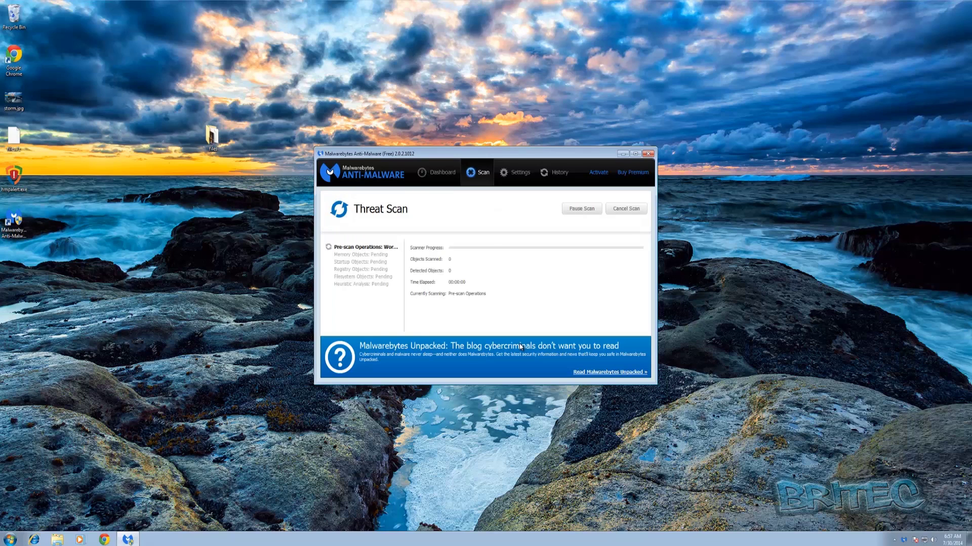
Step: Empty the Recycle Bin, close Malwarebytes after its clean scan, and open the files folder
{"action": "right_click", "coordinate": [22, 23]}
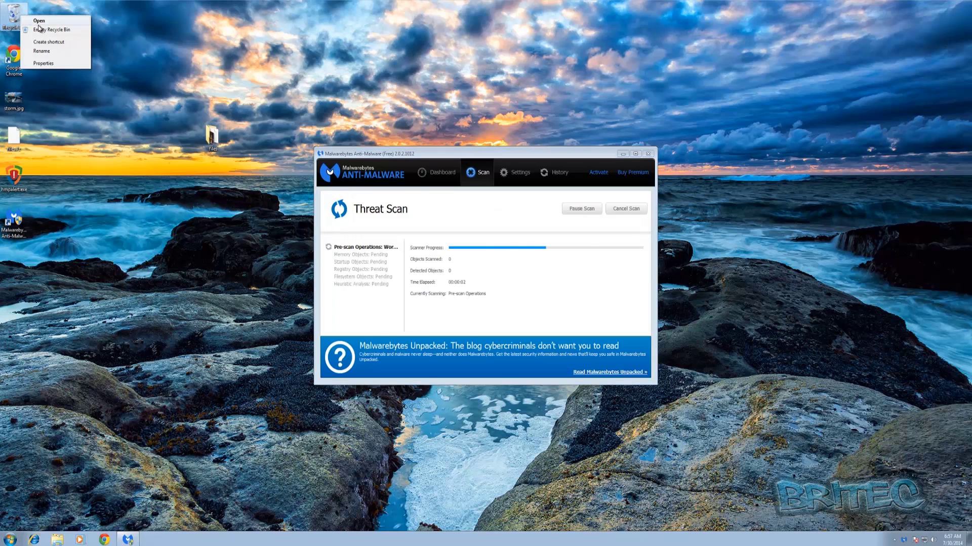
{"action": "left_click", "coordinate": [46, 29]}
{"action": "left_click", "coordinate": [515, 276]}
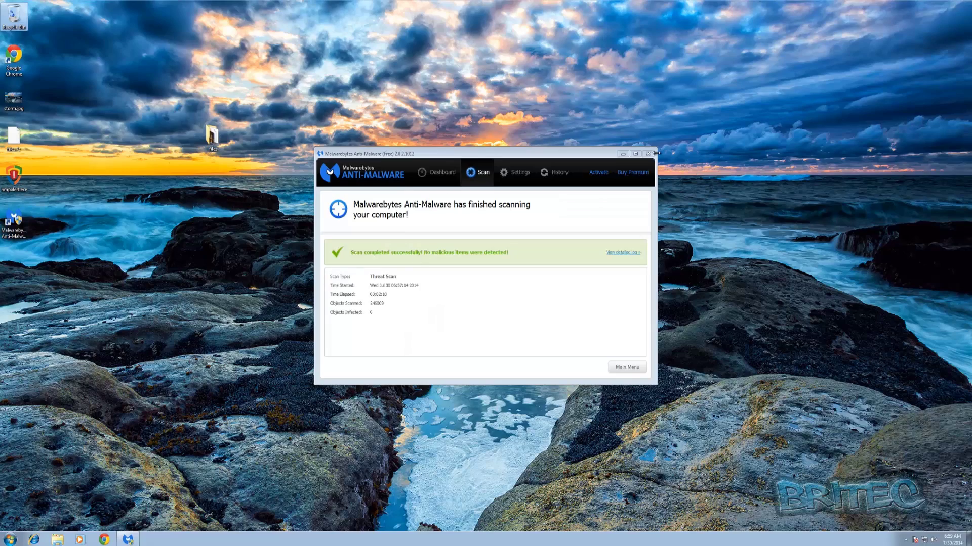
{"action": "left_click", "coordinate": [648, 154]}
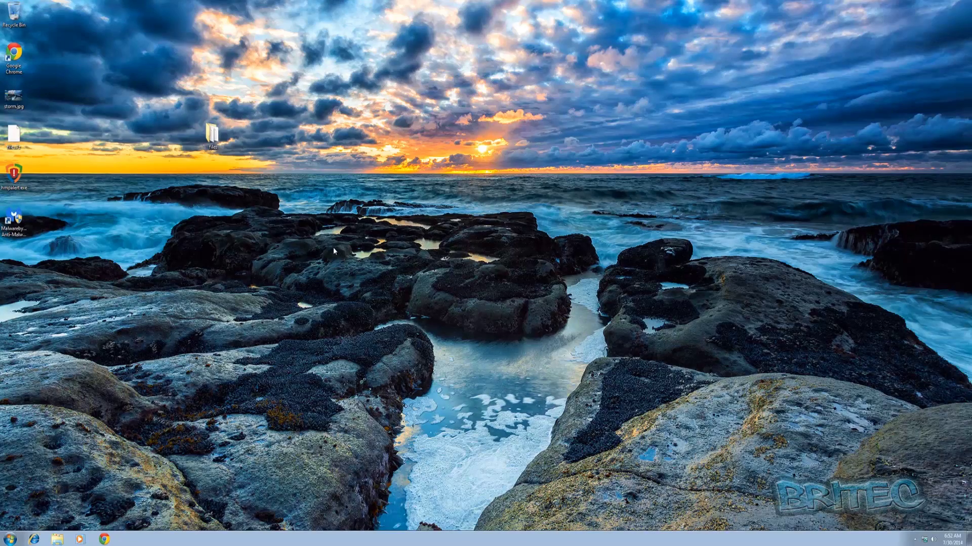
{"action": "double_click", "coordinate": [212, 134]}
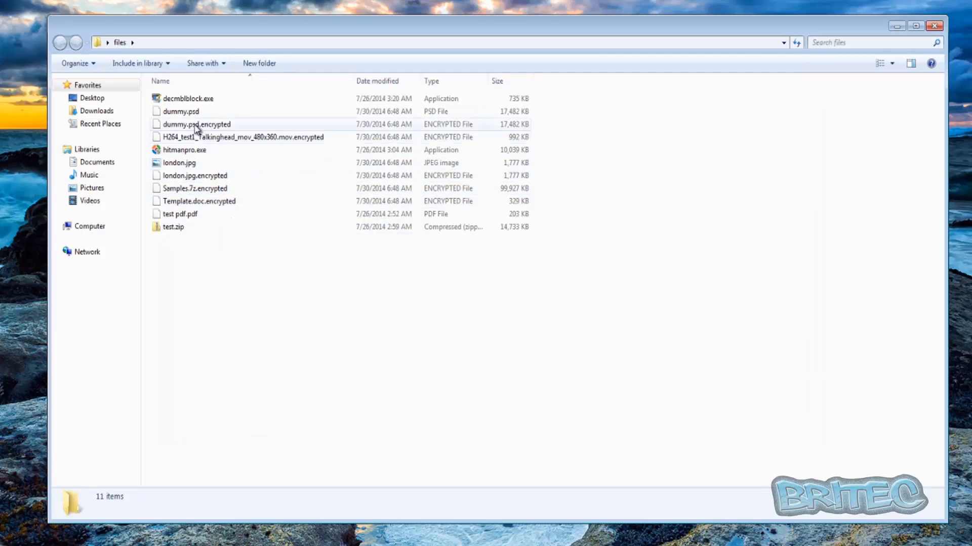
Step: Compare dummy.psd with its encrypted copy and delete dummy.psd.encrypted
{"action": "left_click", "coordinate": [183, 114]}
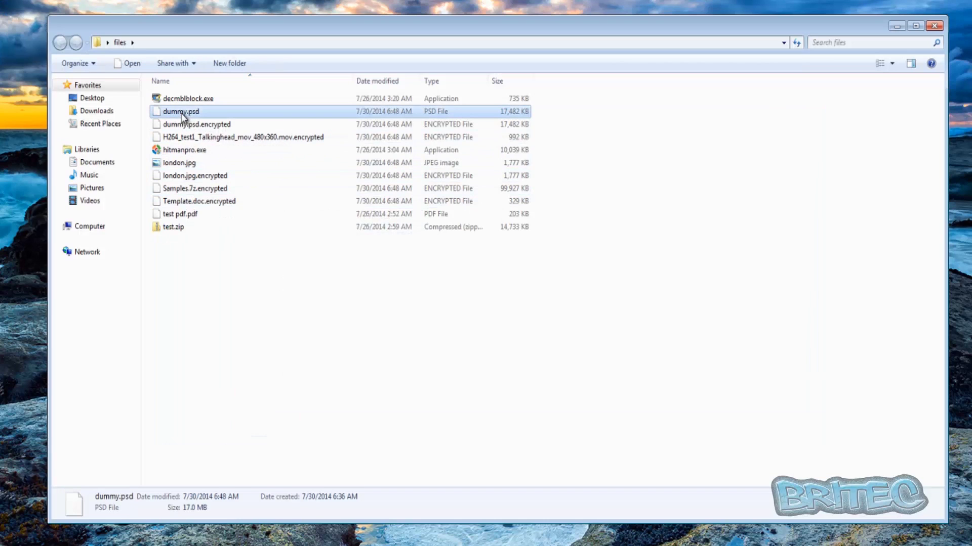
{"action": "left_click", "coordinate": [206, 127]}
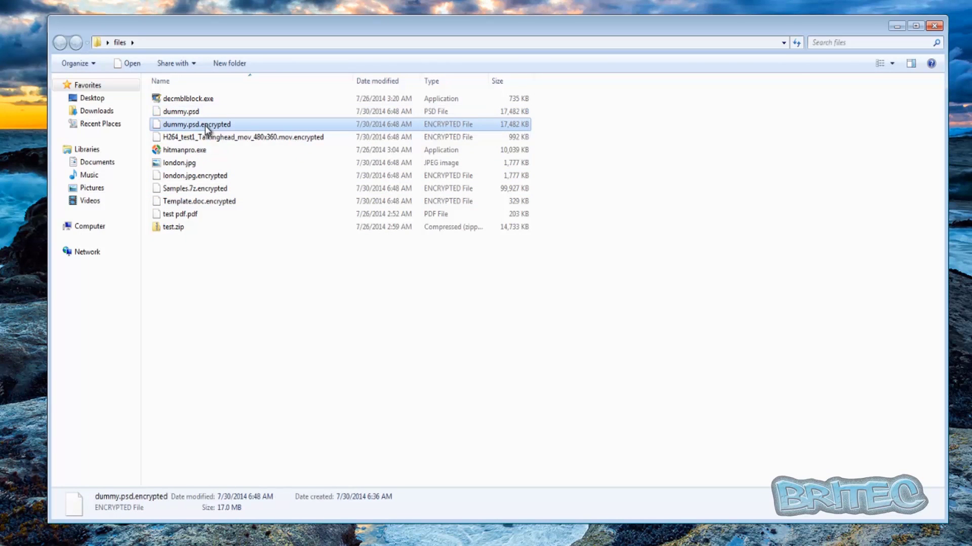
{"action": "left_click", "coordinate": [181, 112]}
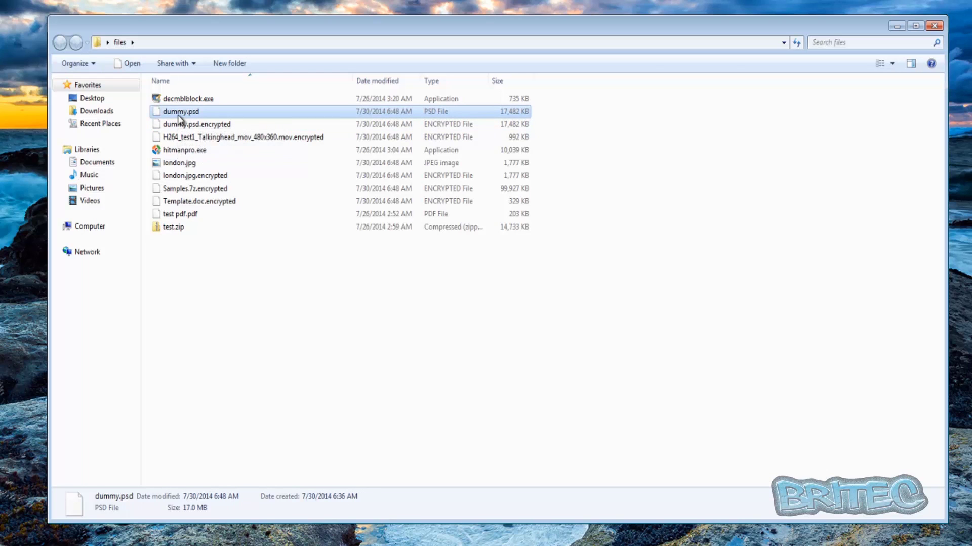
{"action": "left_click", "coordinate": [203, 125]}
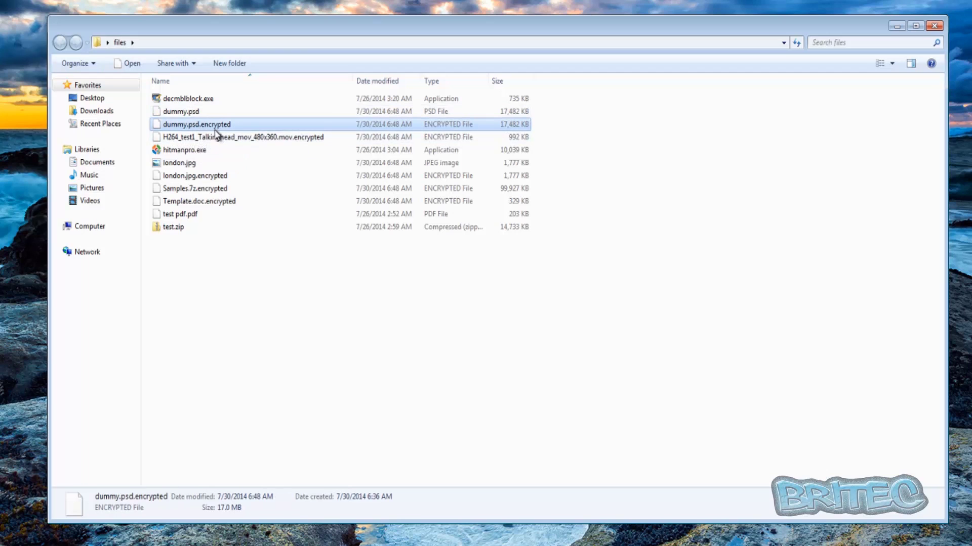
{"action": "key", "text": "Delete"}
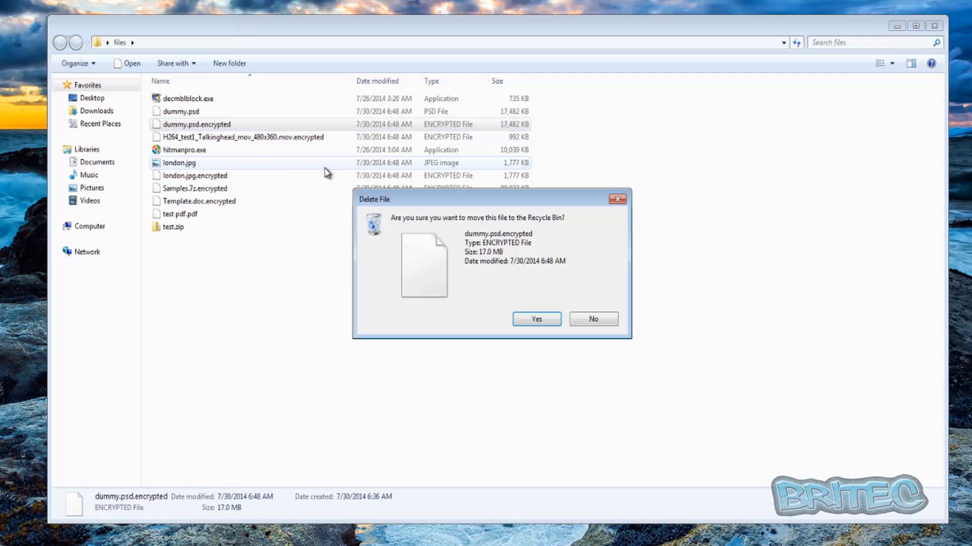
{"action": "left_click", "coordinate": [552, 323]}
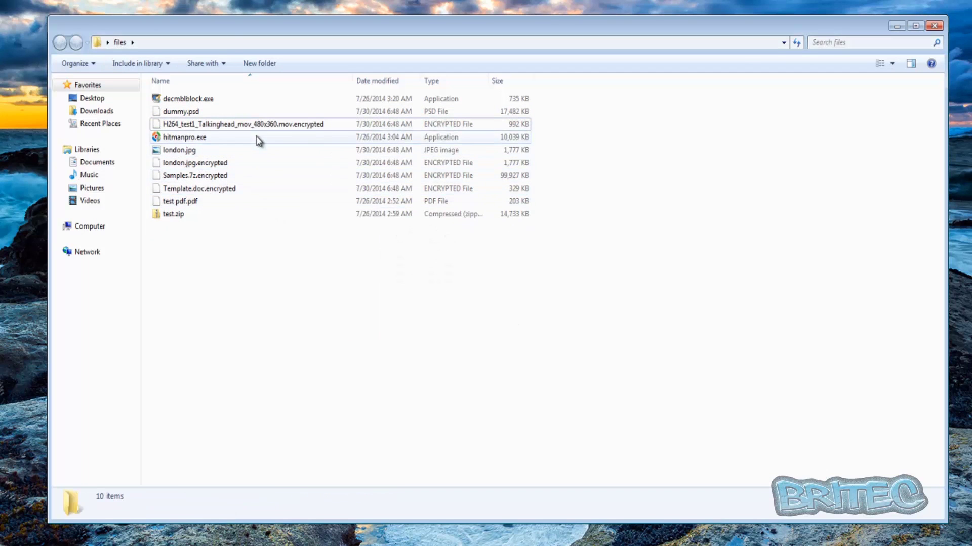
Step: Delete the encrypted H264 video and london.jpg.encrypted after confirming london.jpg opens intact
{"action": "left_click", "coordinate": [308, 129]}
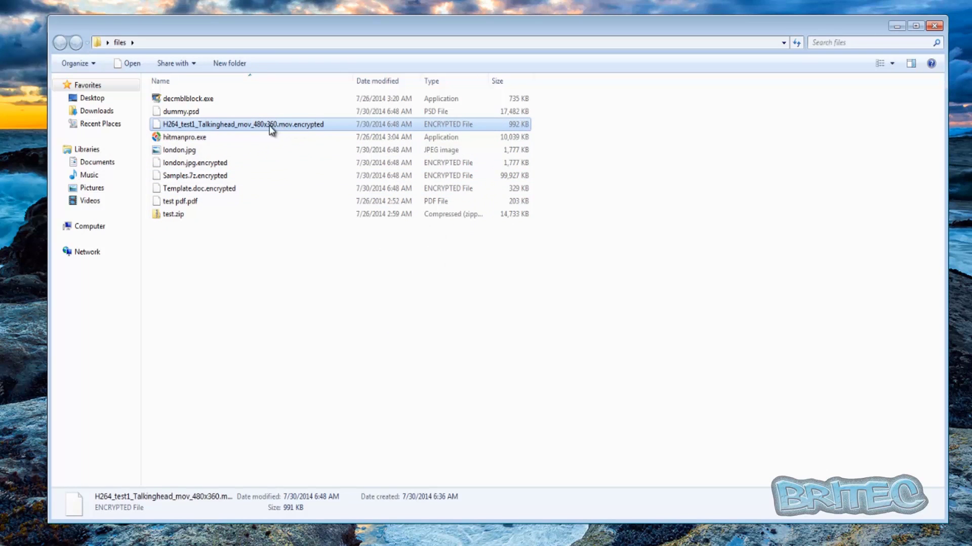
{"action": "key", "text": "Delete"}
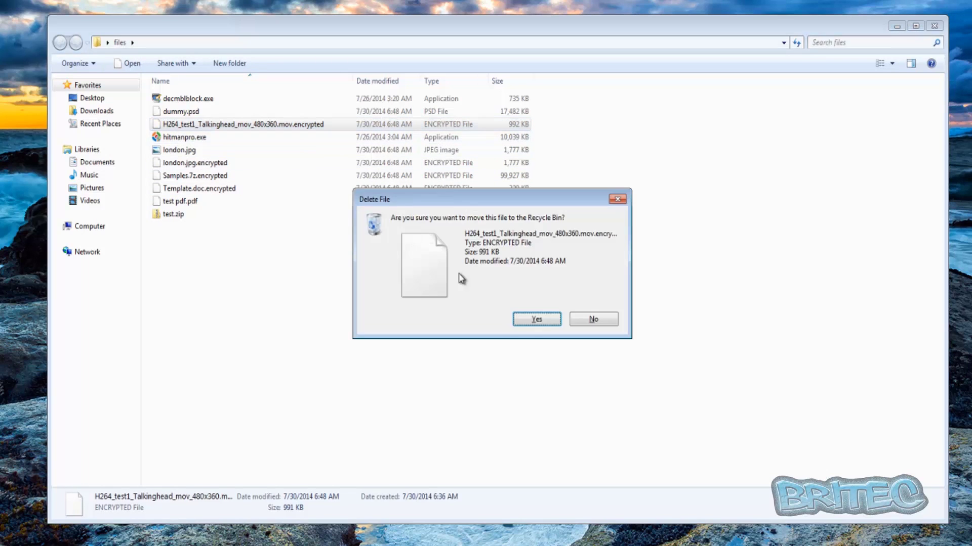
{"action": "left_click", "coordinate": [549, 322]}
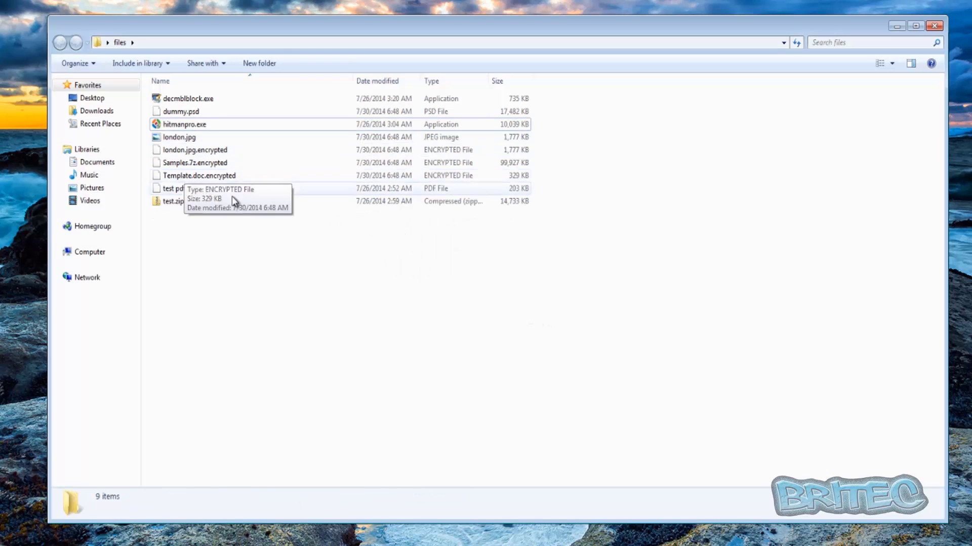
{"action": "left_click", "coordinate": [195, 150]}
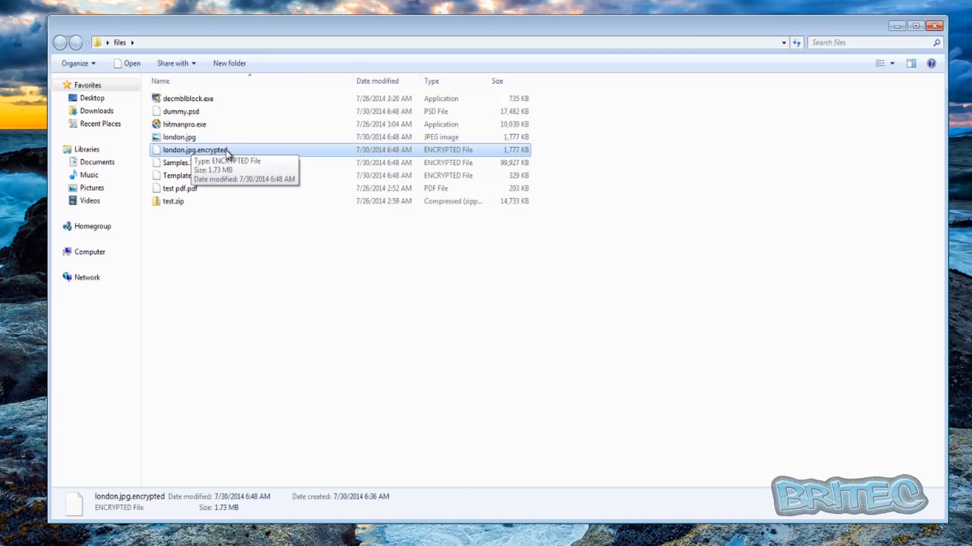
{"action": "double_click", "coordinate": [190, 138]}
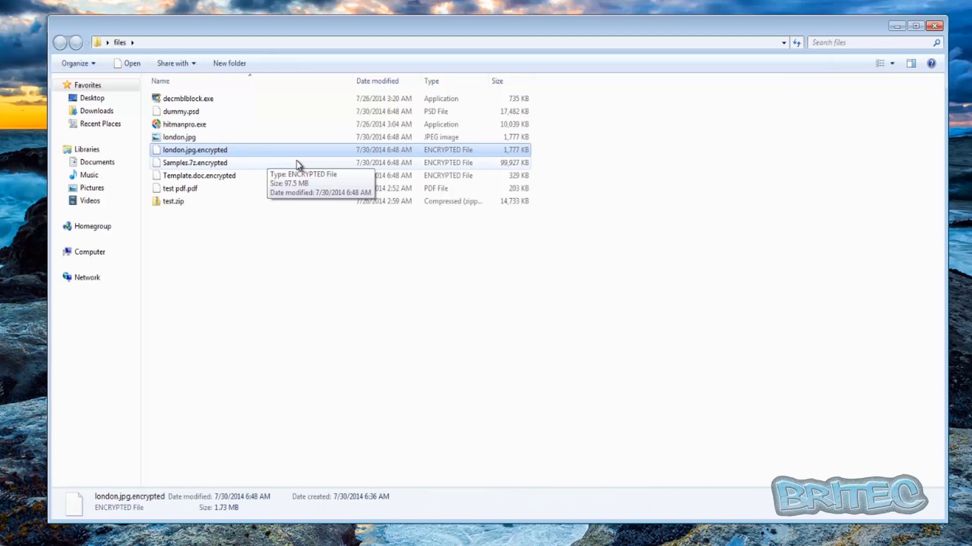
{"action": "key", "text": "Delete"}
{"action": "left_click", "coordinate": [526, 319]}
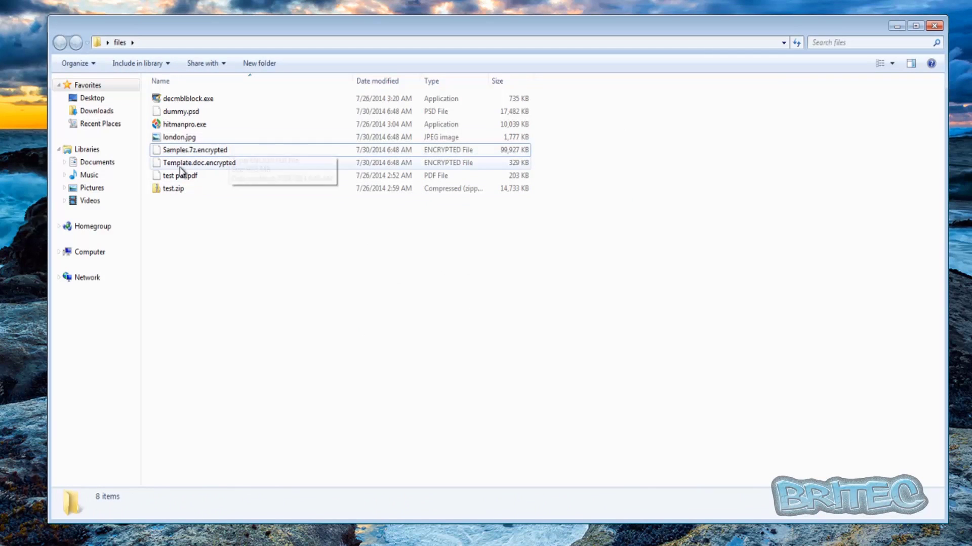
{"action": "left_click", "coordinate": [165, 152]}
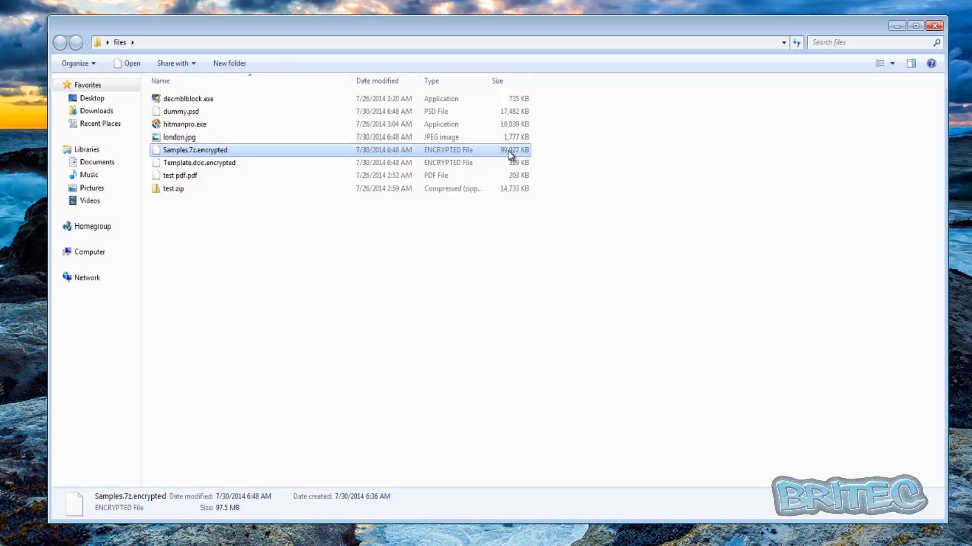
Step: Rename Samples.7z.encrypted to Samples.7z by removing the .encrypted extension
{"action": "right_click", "coordinate": [212, 151]}
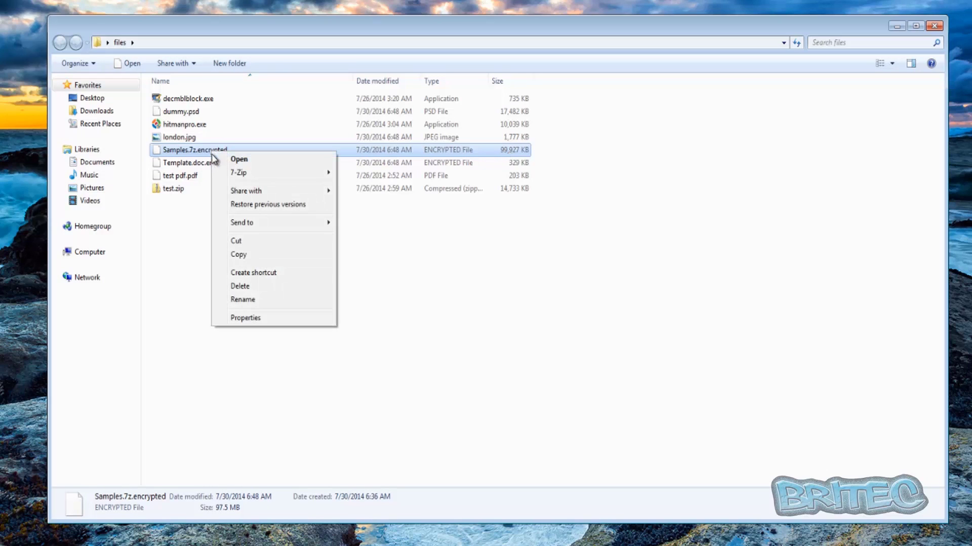
{"action": "left_click", "coordinate": [238, 298]}
{"action": "left_click_drag", "start_coordinate": [227, 149], "coordinate": [213, 152]}
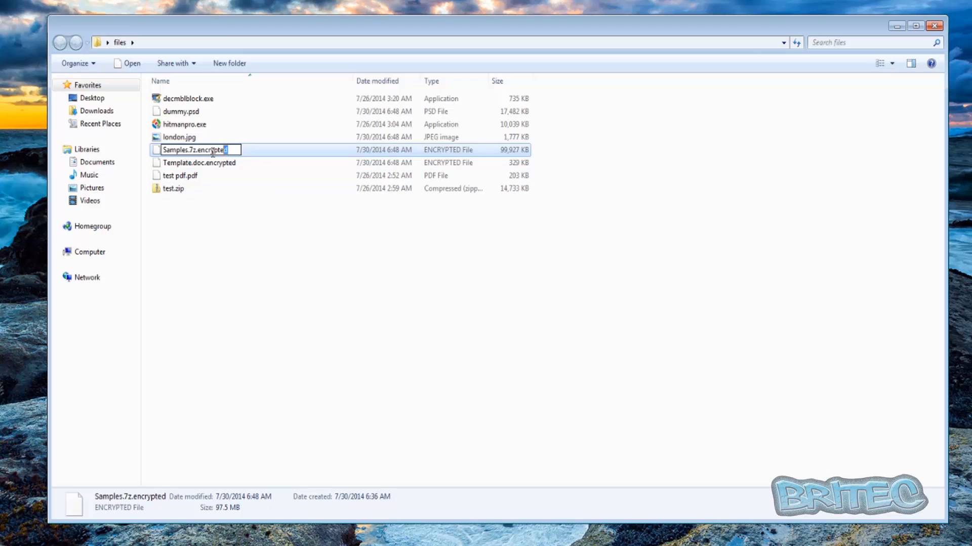
{"action": "key", "text": "BackSpace"}
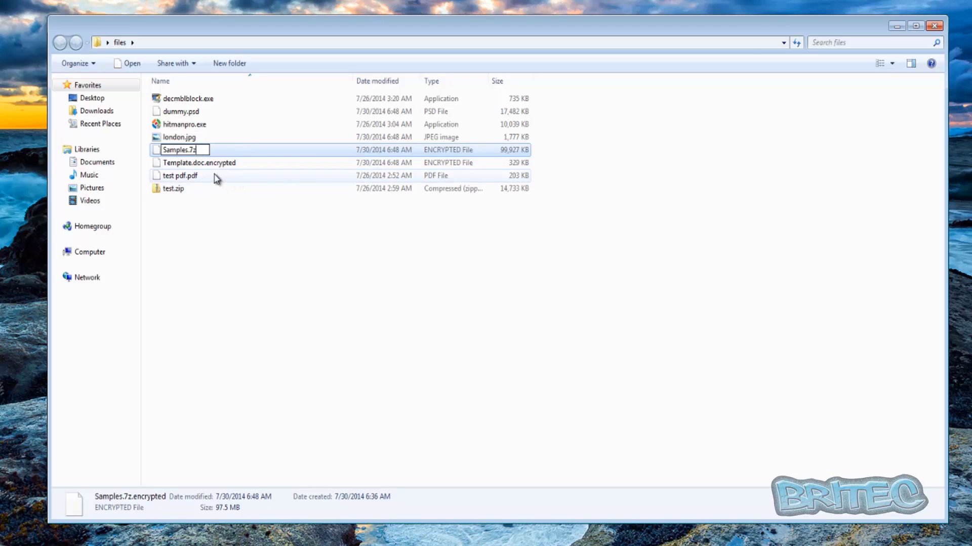
{"action": "key", "text": "Return"}
{"action": "left_click", "coordinate": [540, 275]}
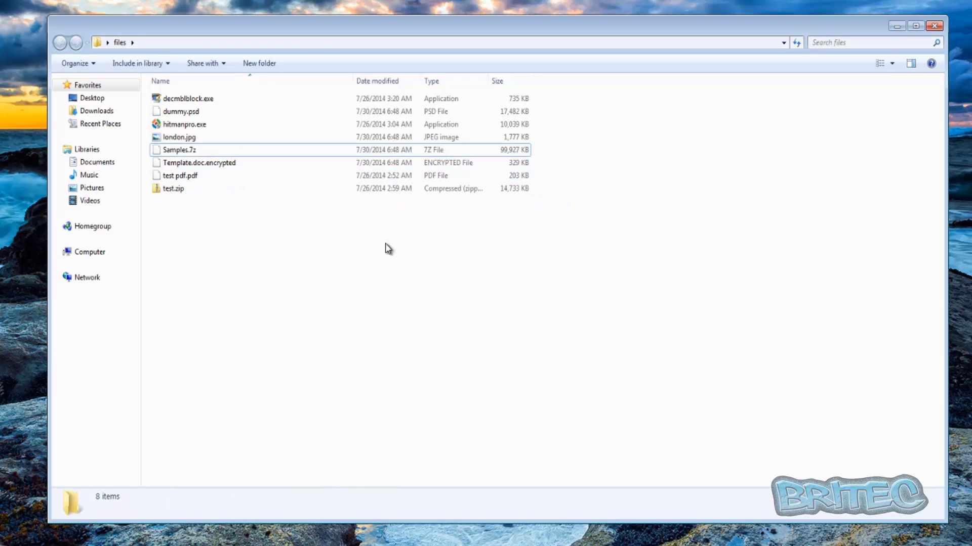
Step: Try opening Samples.7z as a 7-Zip archive and dismiss the cannot-open error
{"action": "right_click", "coordinate": [184, 153]}
{"action": "mouse_move", "coordinate": [265, 172]}
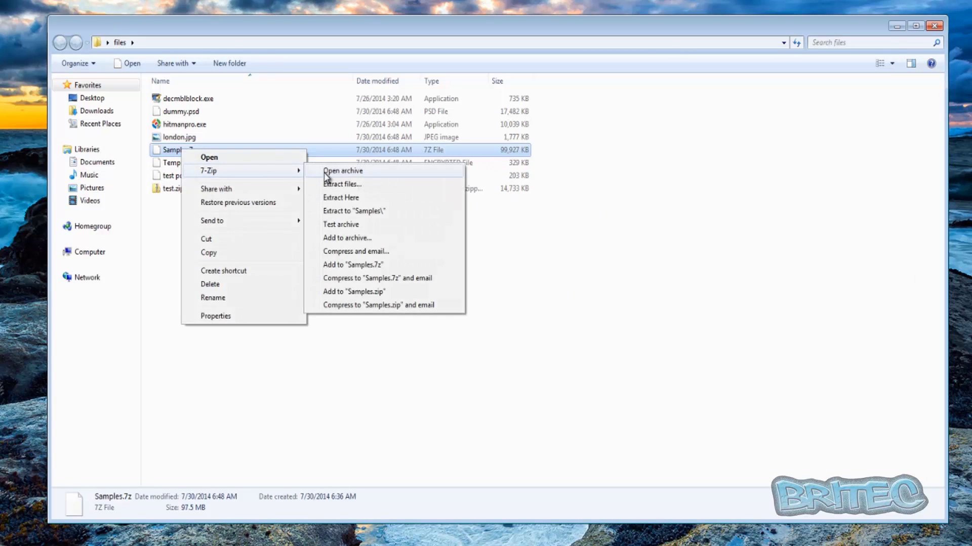
{"action": "left_click", "coordinate": [350, 175]}
{"action": "left_click", "coordinate": [604, 314]}
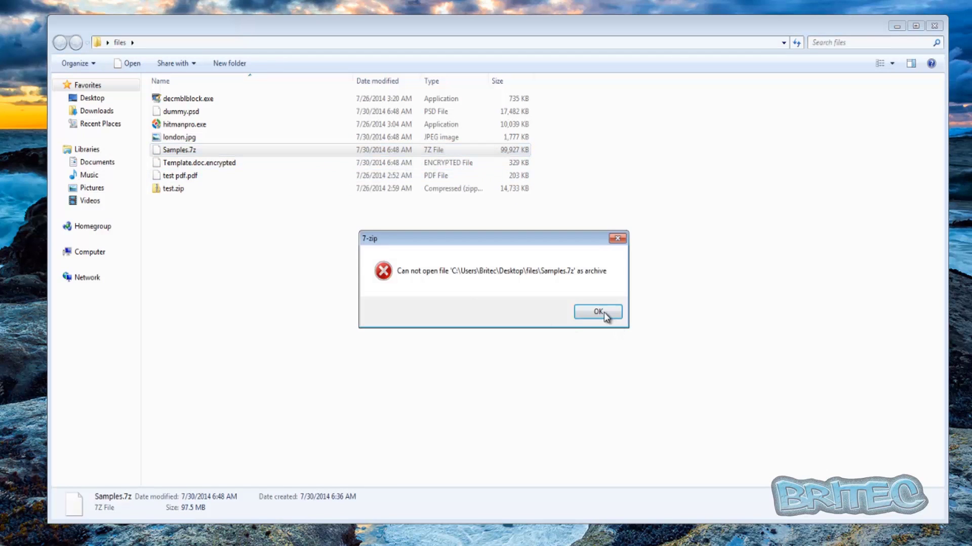
Step: Delete Samples.7z and Template.doc.encrypted from the files folder
{"action": "right_click", "coordinate": [192, 152]}
{"action": "left_click", "coordinate": [238, 287]}
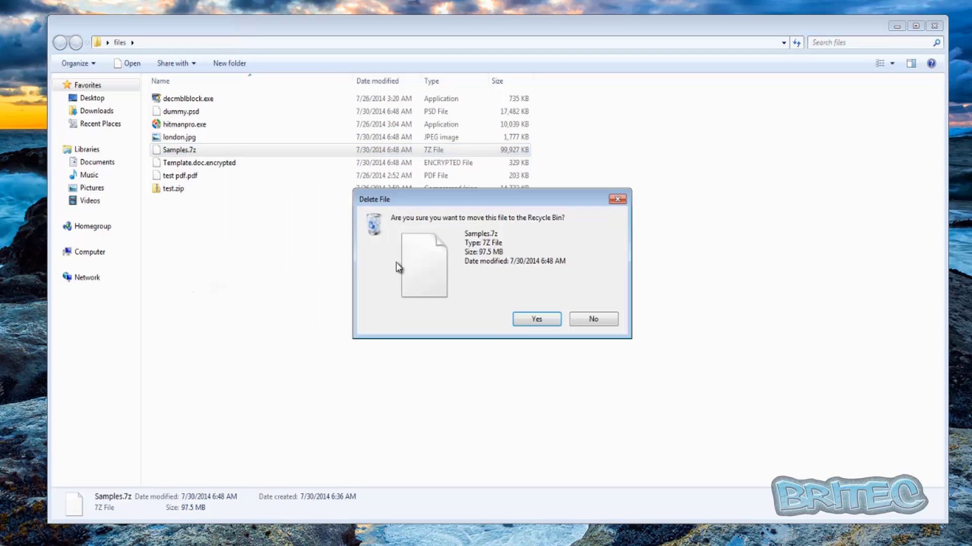
{"action": "left_click", "coordinate": [537, 319]}
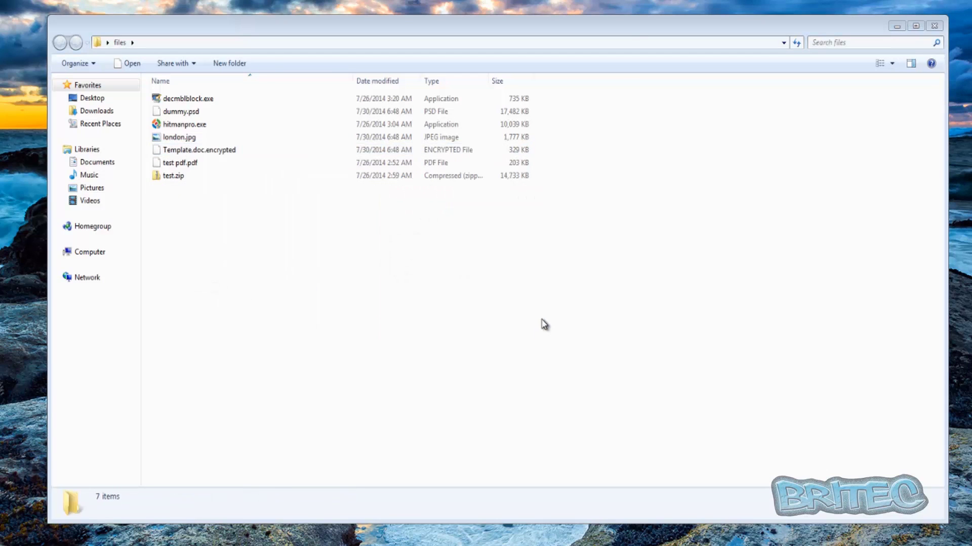
{"action": "left_click", "coordinate": [190, 150]}
{"action": "right_click", "coordinate": [224, 151]}
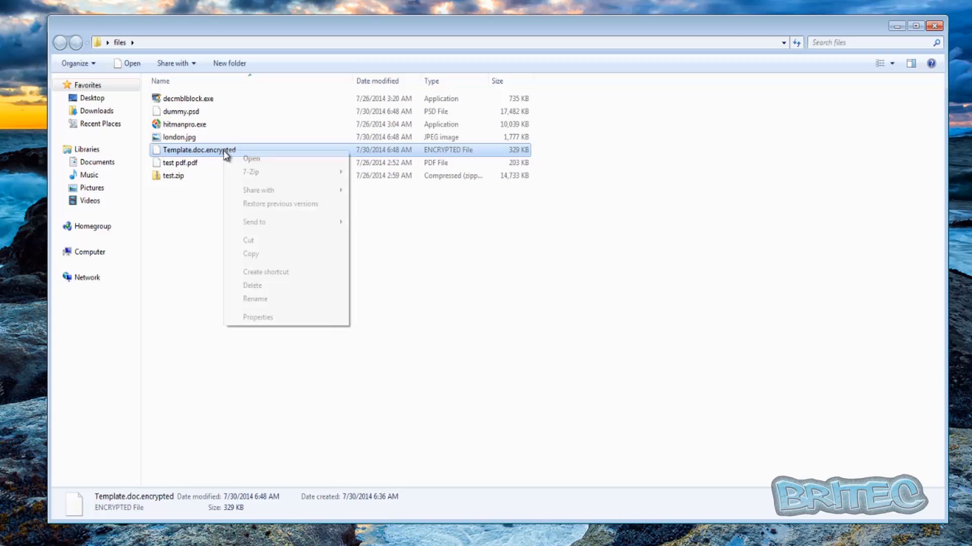
{"action": "left_click", "coordinate": [256, 285]}
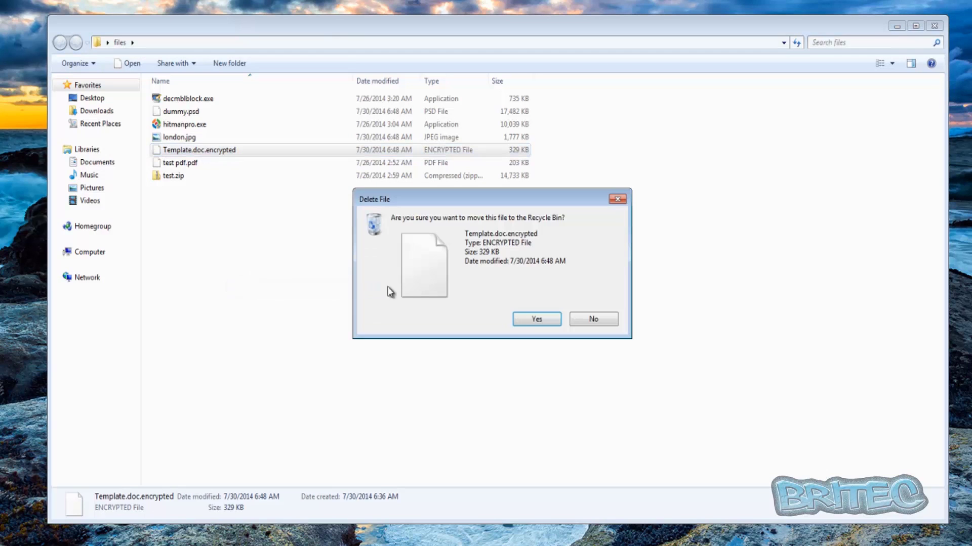
{"action": "left_click", "coordinate": [536, 319]}
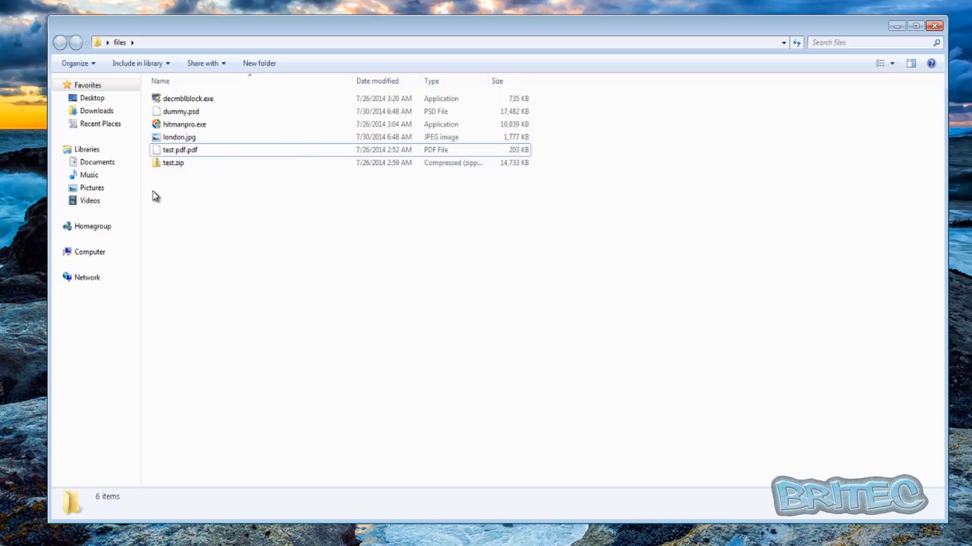
Step: Browse Downloads, Pictures, Sample Music and Videos to confirm they are intact, ending on Desktop
{"action": "left_click", "coordinate": [101, 112]}
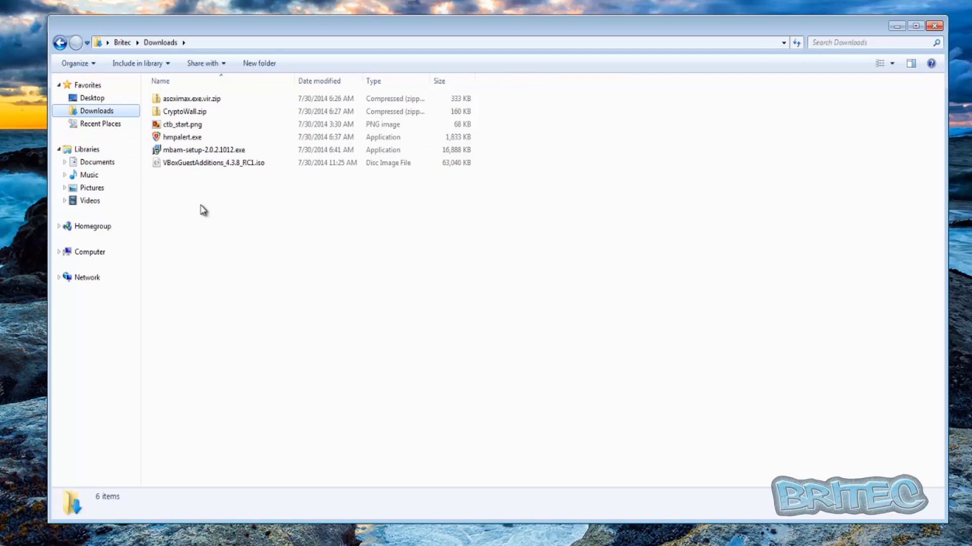
{"action": "left_click", "coordinate": [96, 188]}
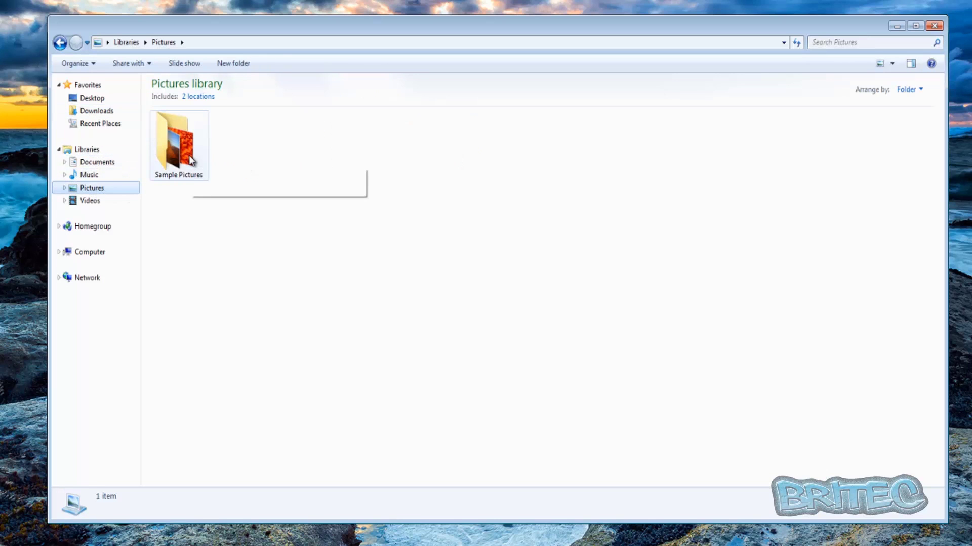
{"action": "left_click", "coordinate": [94, 175]}
{"action": "double_click", "coordinate": [187, 133]}
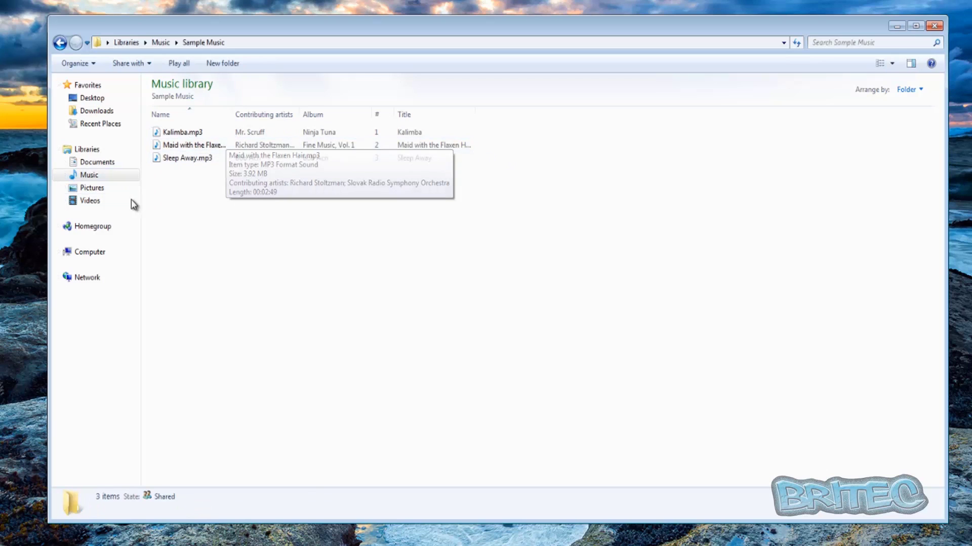
{"action": "left_click", "coordinate": [94, 202]}
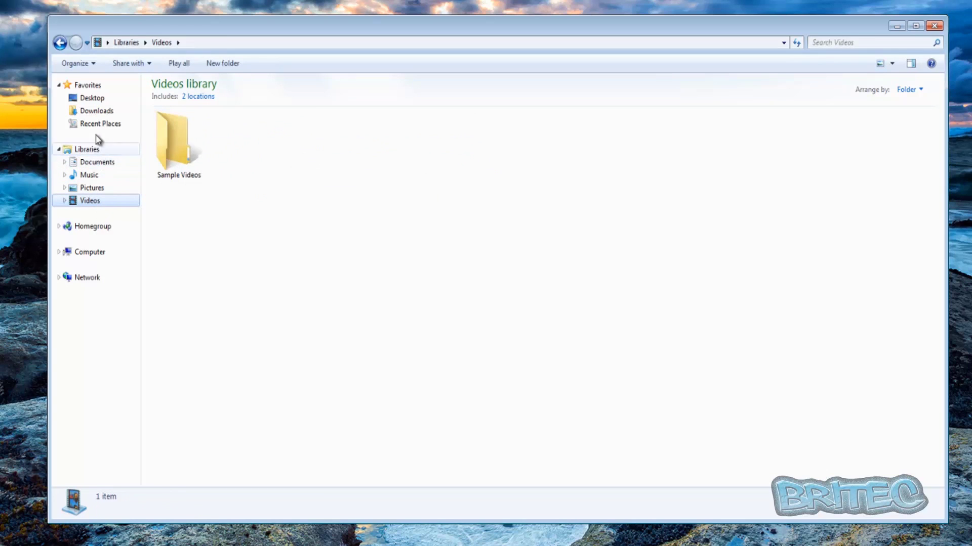
{"action": "left_click", "coordinate": [94, 97]}
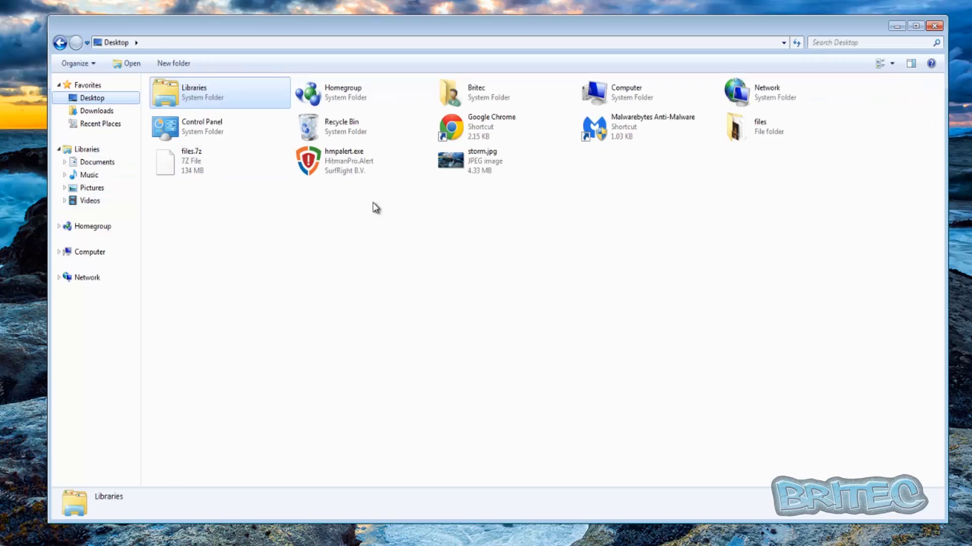